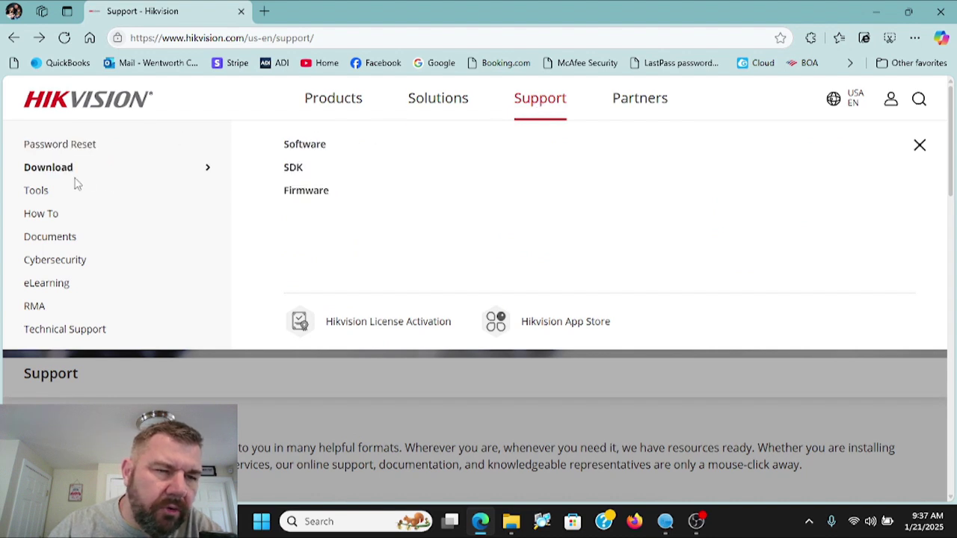
Open Hikvision's Support Tools page and scroll to Popular Tools showing SADP
{"action": "left_click", "coordinate": [36, 196]}
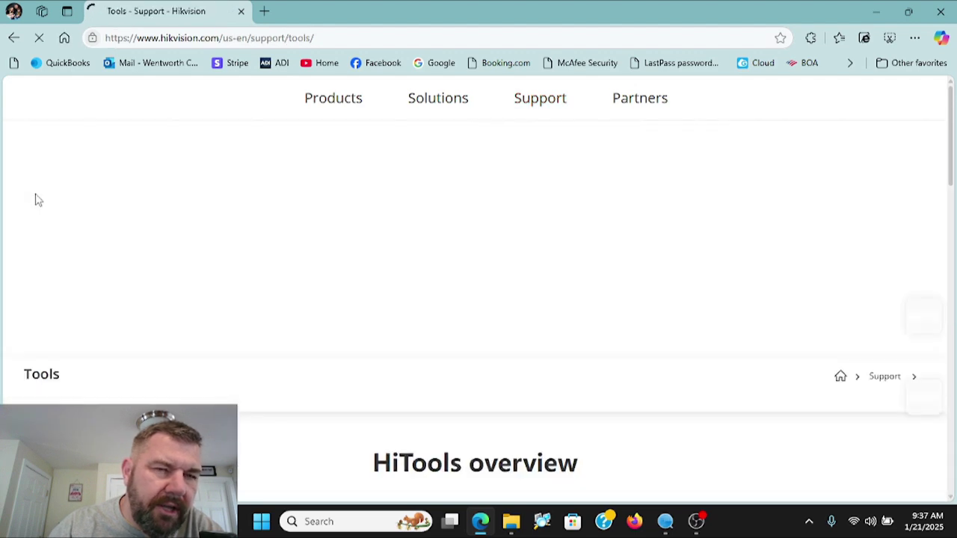
{"action": "scroll", "coordinate": [383, 215], "scroll_direction": "down", "scroll_amount": 2}
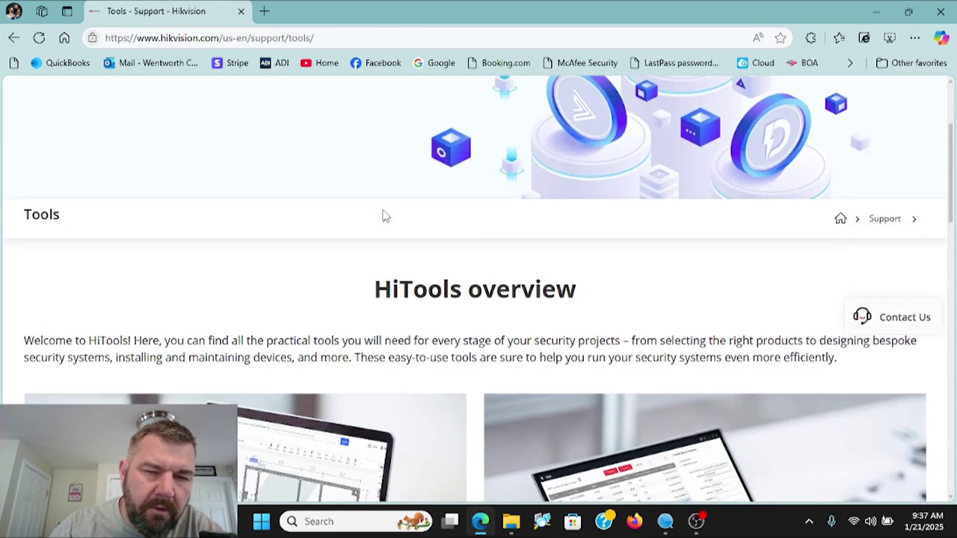
{"action": "scroll", "coordinate": [383, 216], "scroll_direction": "down", "scroll_amount": 3}
{"action": "scroll", "coordinate": [384, 215], "scroll_direction": "down", "scroll_amount": 3}
{"action": "scroll", "coordinate": [383, 216], "scroll_direction": "down", "scroll_amount": 2}
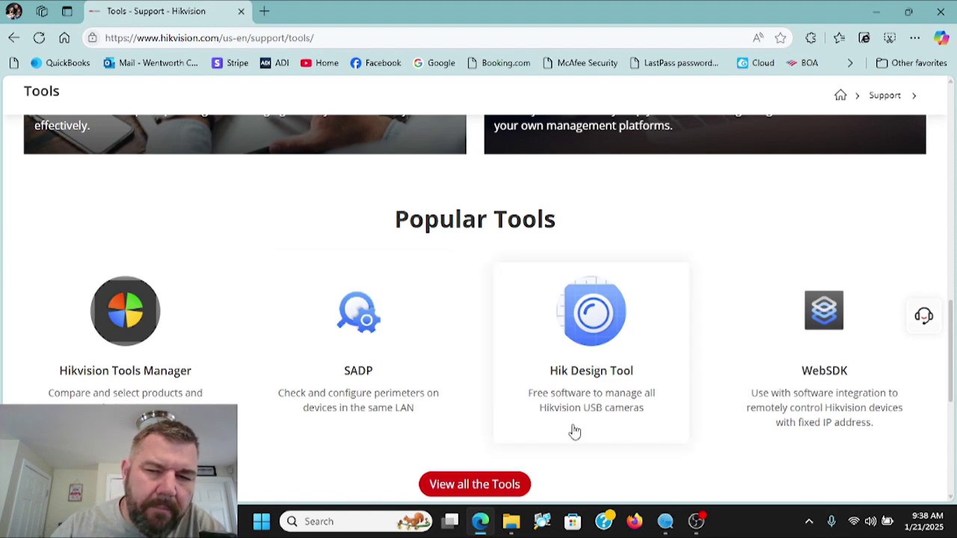
Confirm SADP lists camera 001, DS-2CD5046G0-AP at 192.168.0.214, then return to the browser
{"action": "left_click", "coordinate": [664, 521]}
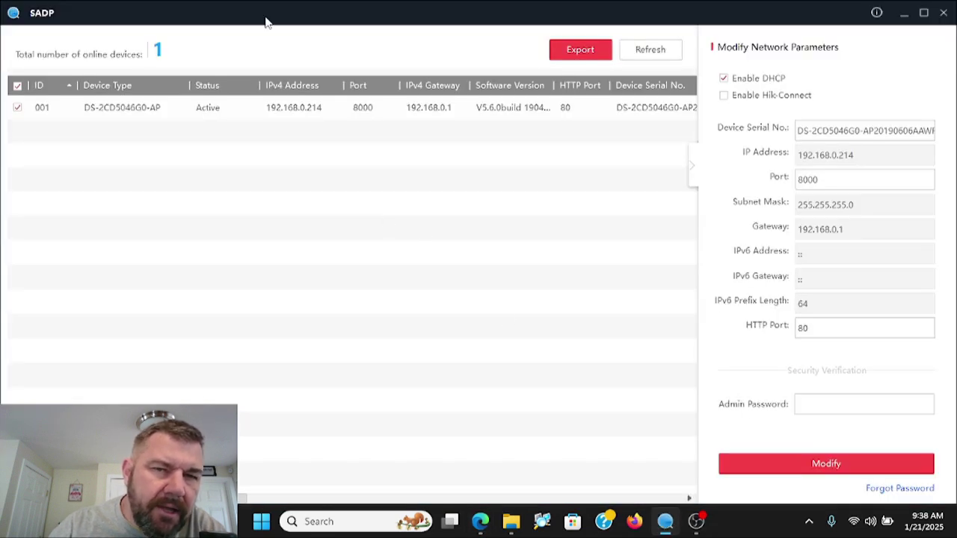
{"action": "left_click", "coordinate": [359, 111]}
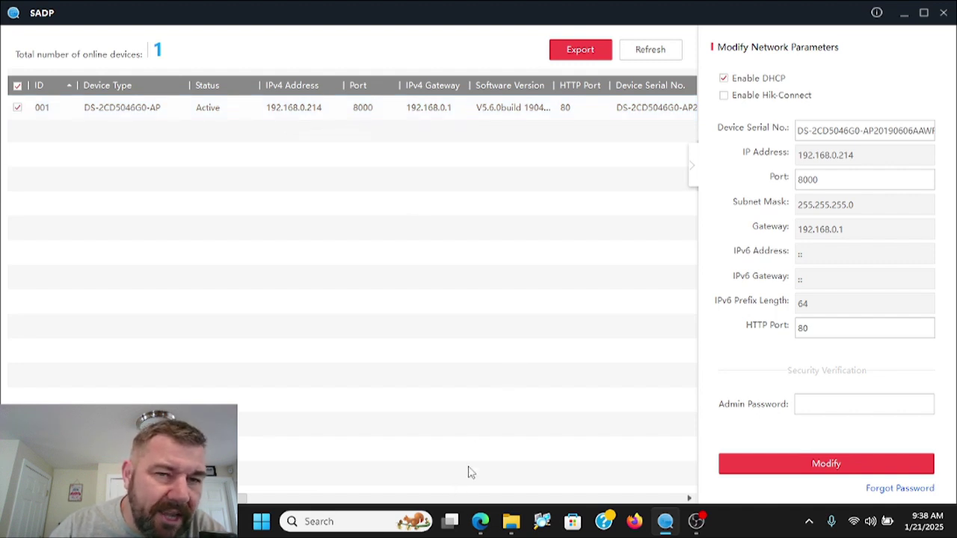
{"action": "left_click", "coordinate": [481, 522]}
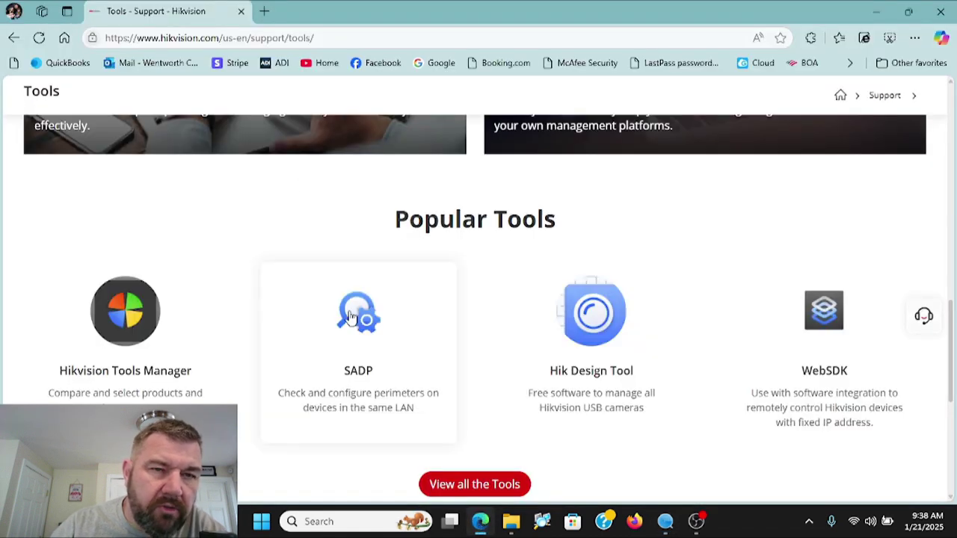
Go to the camera's web address 192.168.0.214 in the browser
{"action": "left_click", "coordinate": [243, 38]}
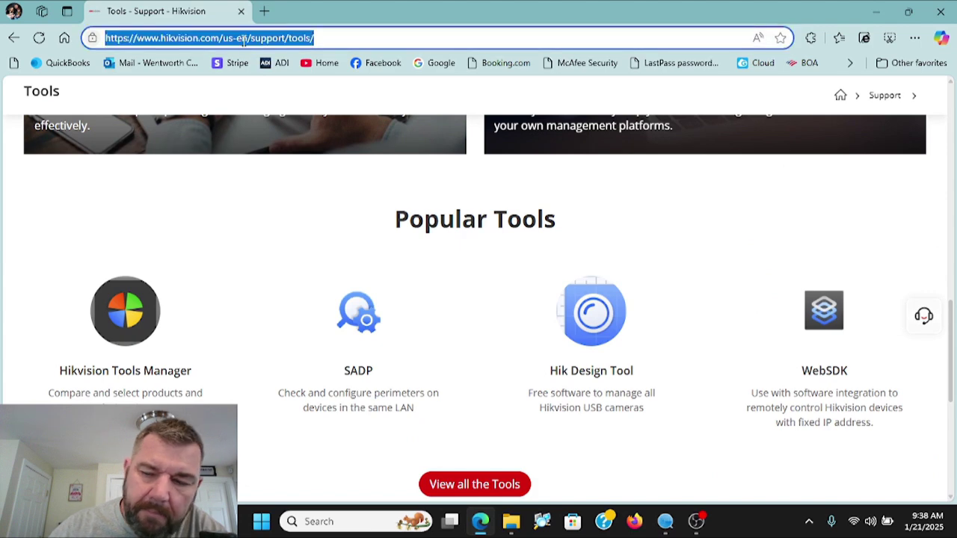
{"action": "type", "text": "192.168."}
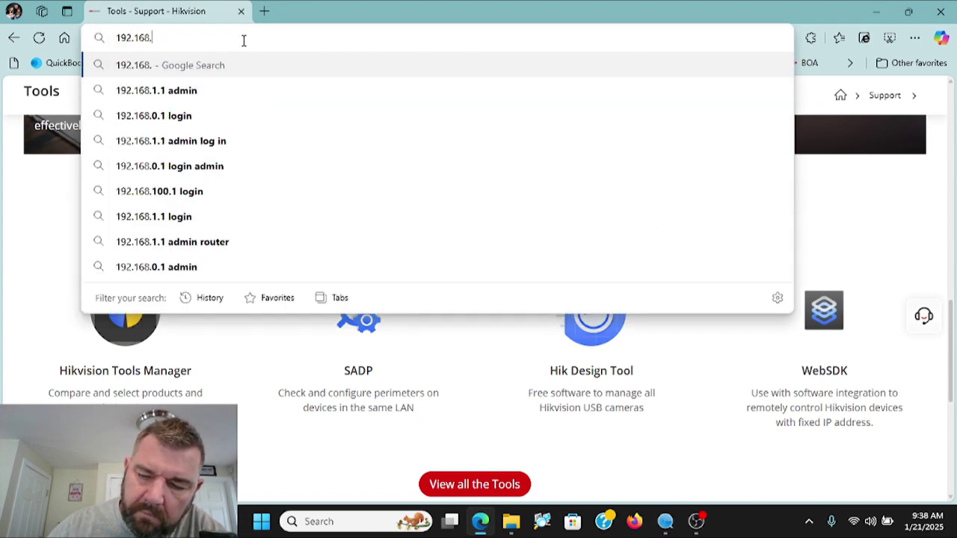
{"action": "type", "text": "0.214"}
{"action": "key", "text": "Return"}
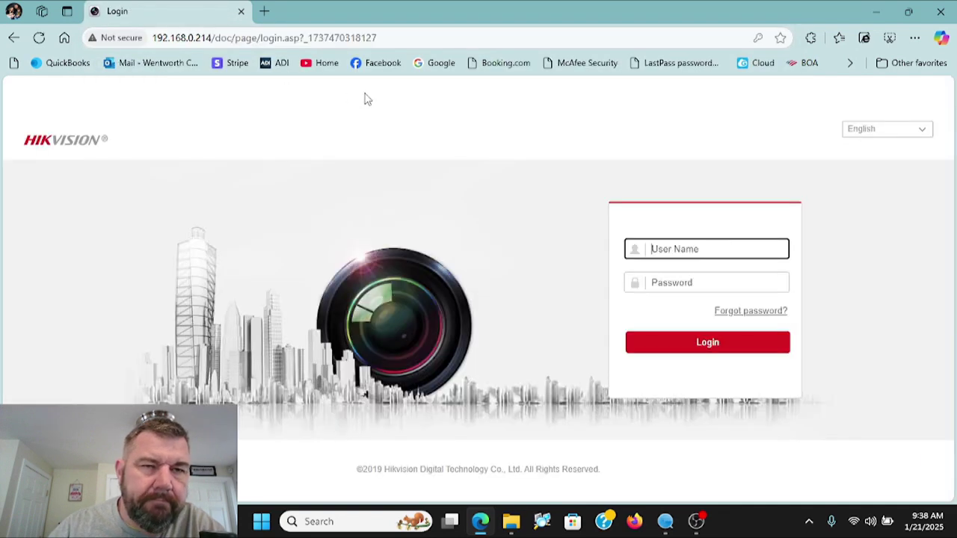
Try logging in as admin, which fails with an incorrect password error
{"action": "type", "text": "a"}
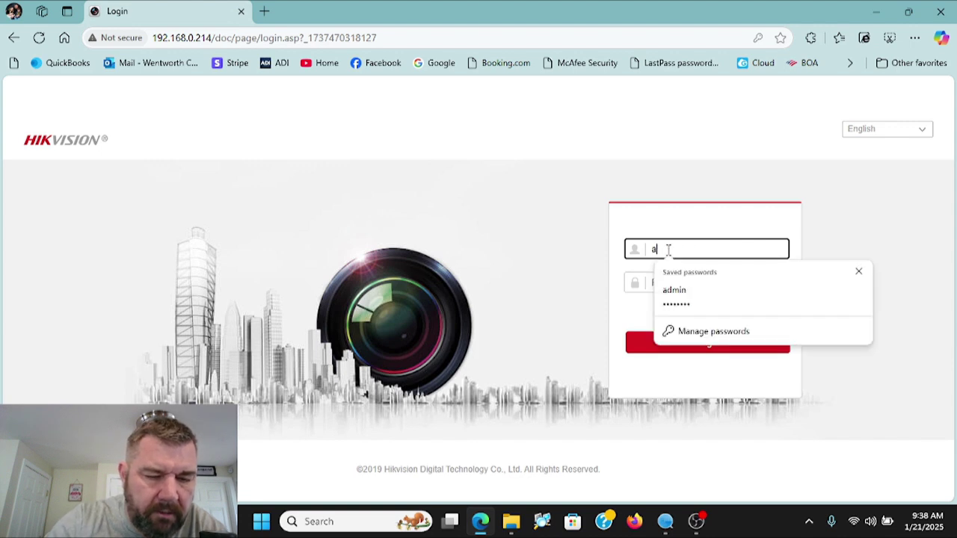
{"action": "type", "text": "dmin"}
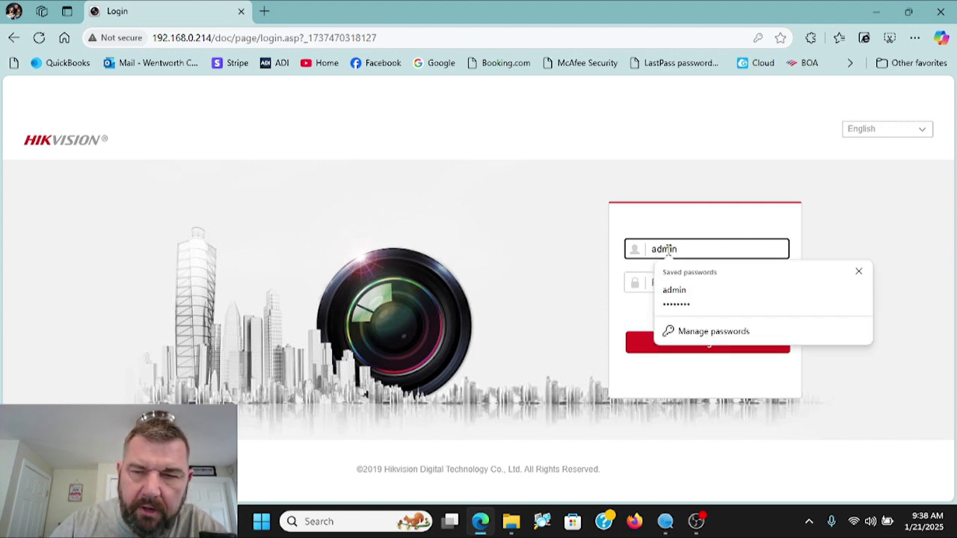
{"action": "left_click", "coordinate": [622, 278]}
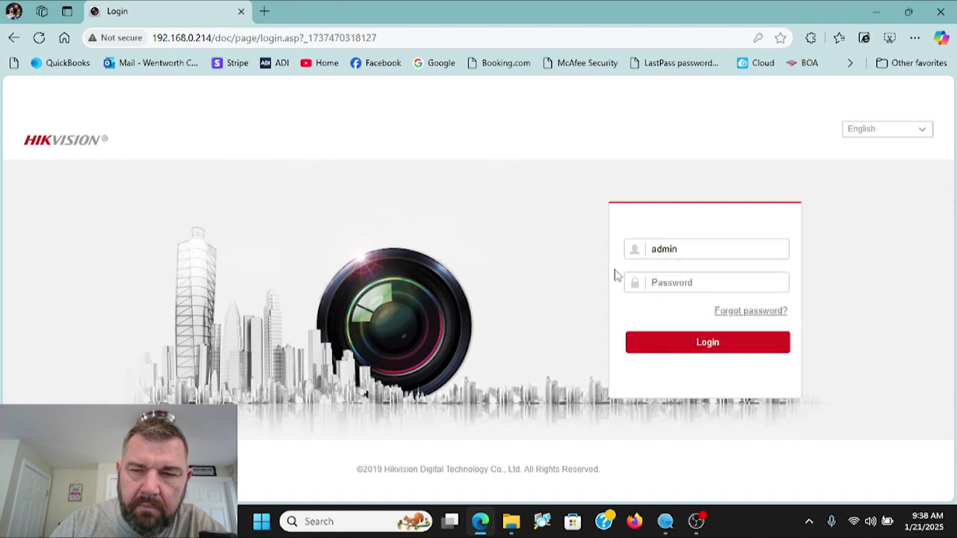
{"action": "left_click", "coordinate": [668, 288]}
{"action": "type", "text": "a"}
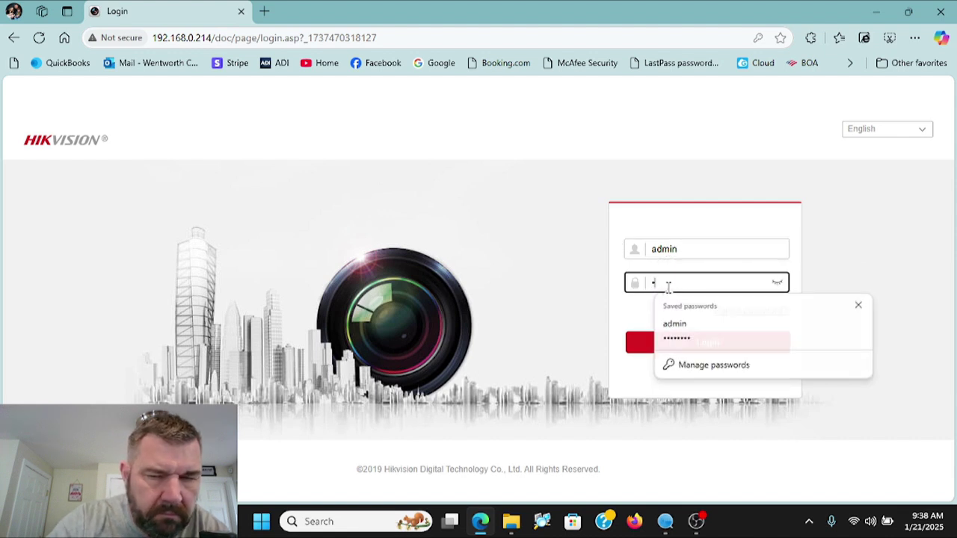
{"action": "type", "text": "d"}
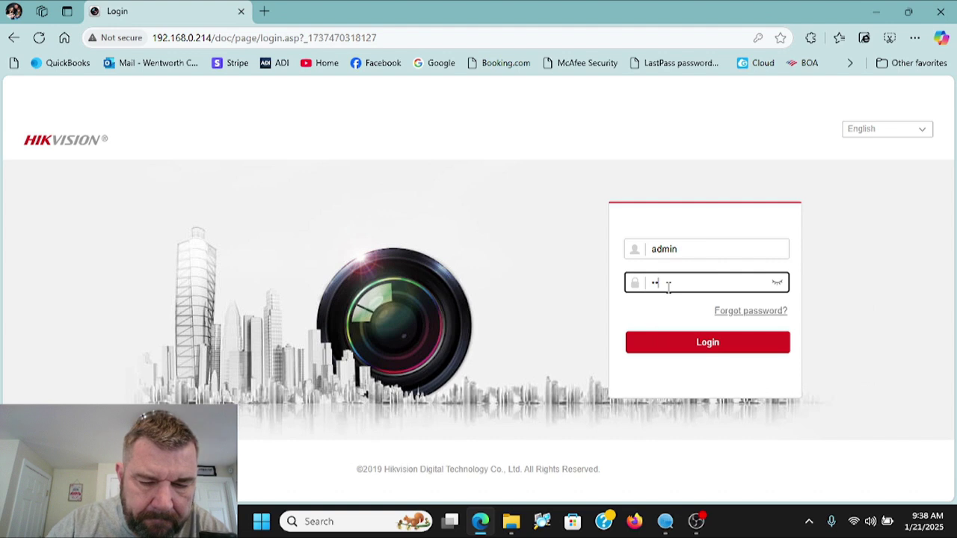
{"action": "type", "text": "m"}
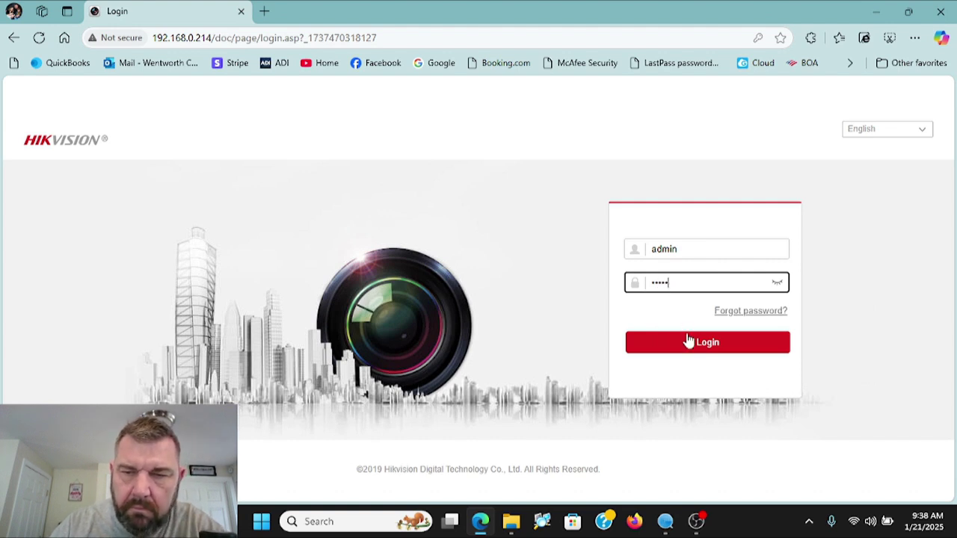
{"action": "left_click", "coordinate": [690, 342]}
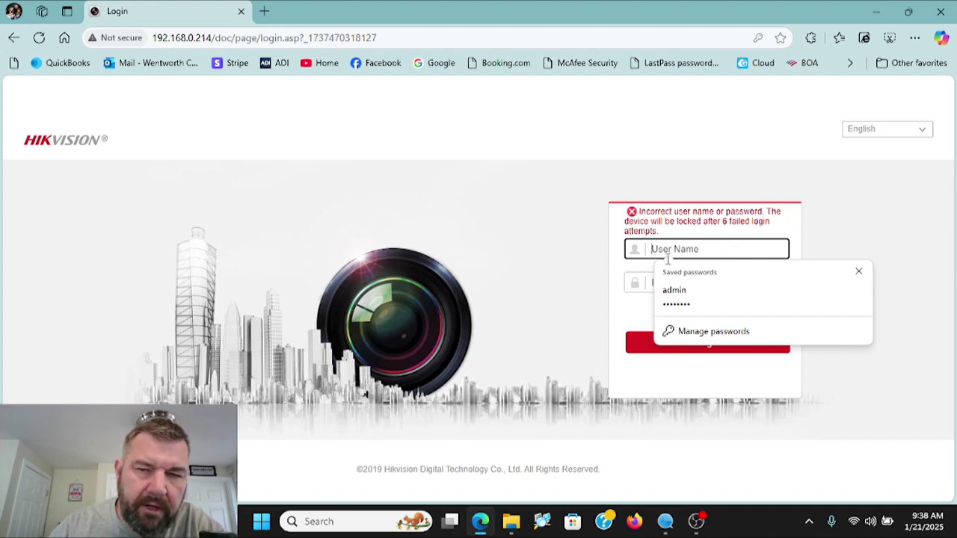
{"action": "left_click", "coordinate": [618, 269]}
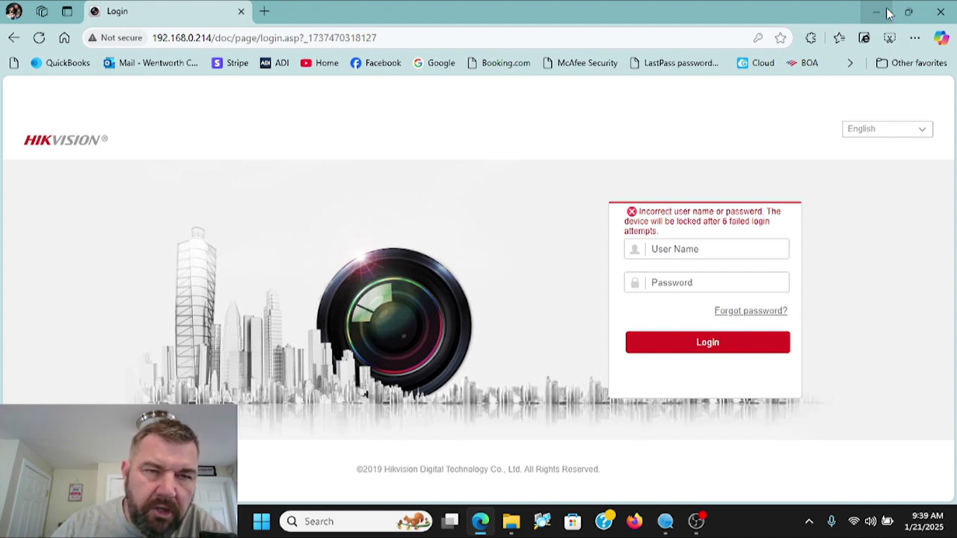
Tick camera 001 in SADP and start Forgot Password in Export/Import Secret Key Mode
{"action": "left_click", "coordinate": [888, 13]}
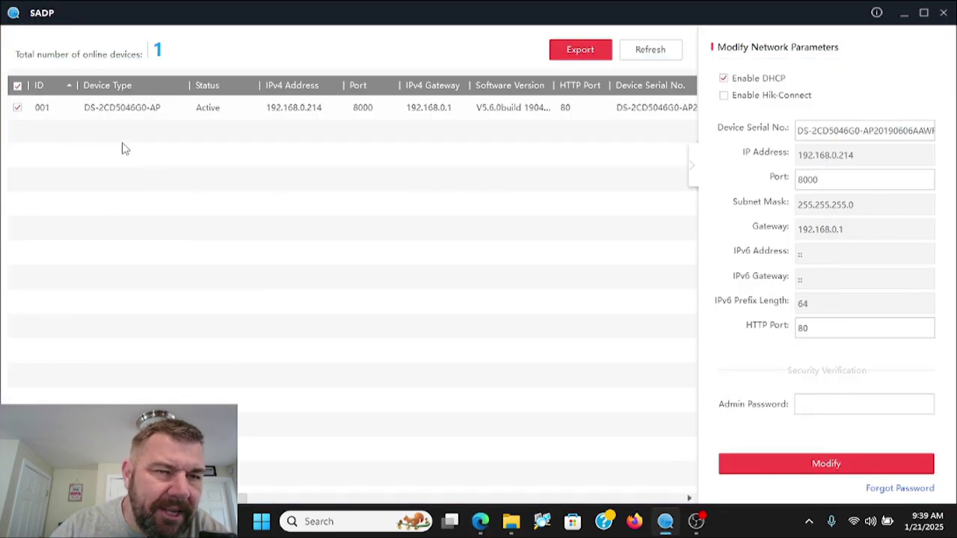
{"action": "left_click", "coordinate": [17, 110]}
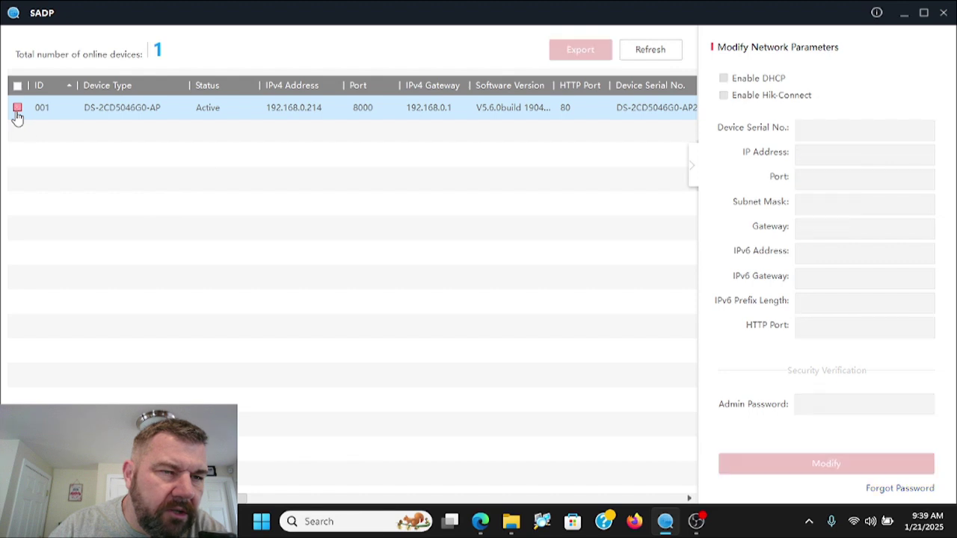
{"action": "left_click", "coordinate": [18, 111]}
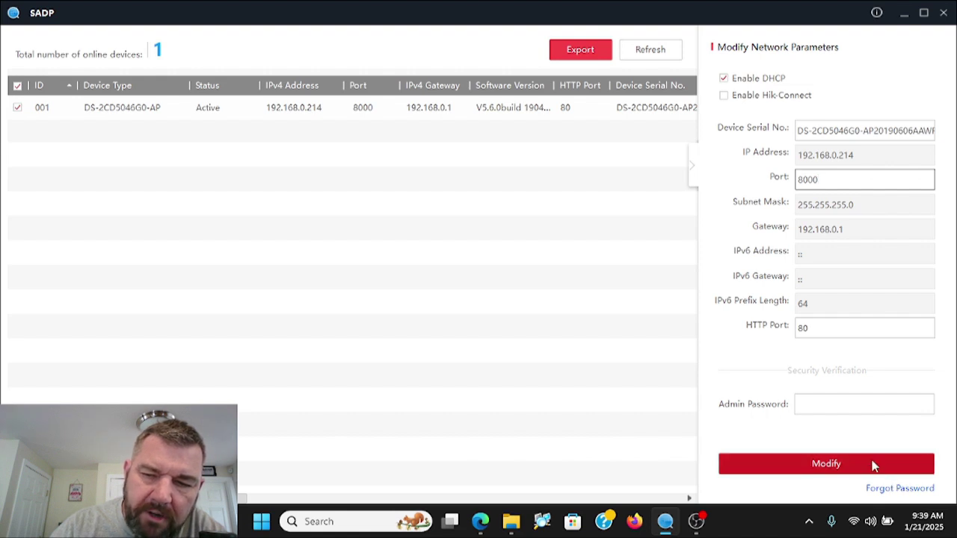
{"action": "left_click", "coordinate": [900, 489]}
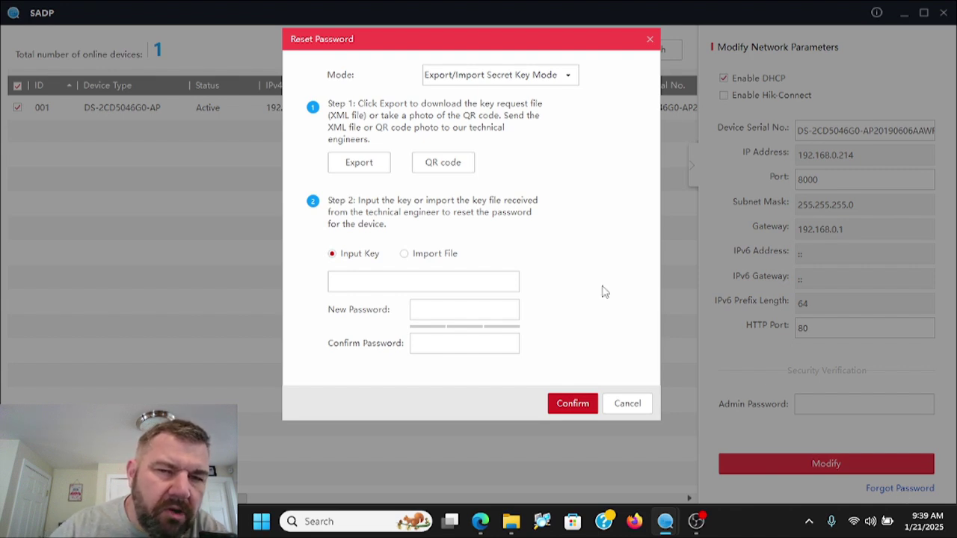
{"action": "left_click", "coordinate": [359, 165]}
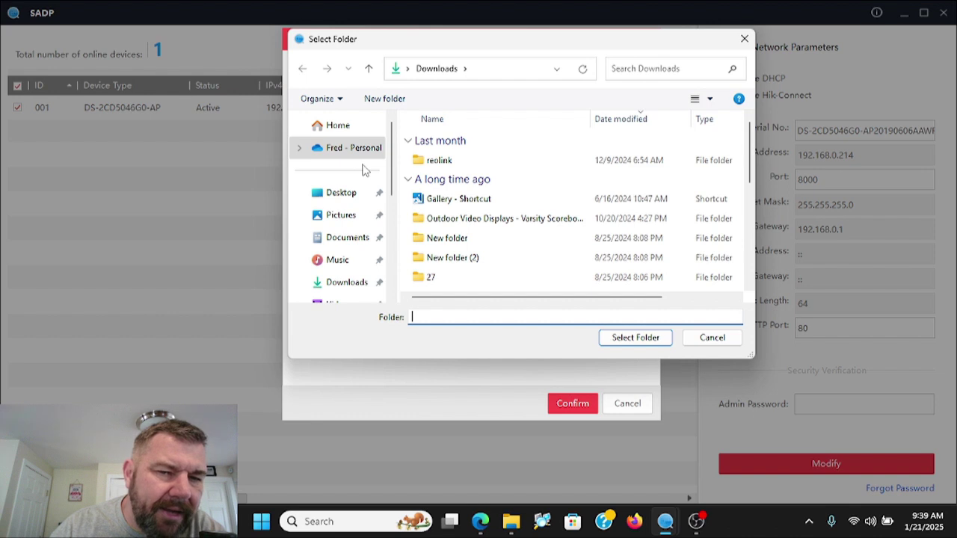
Save the camera's key request file to Downloads and close the Reset Password dialog
{"action": "scroll", "coordinate": [361, 184], "scroll_direction": "down", "scroll_amount": 2}
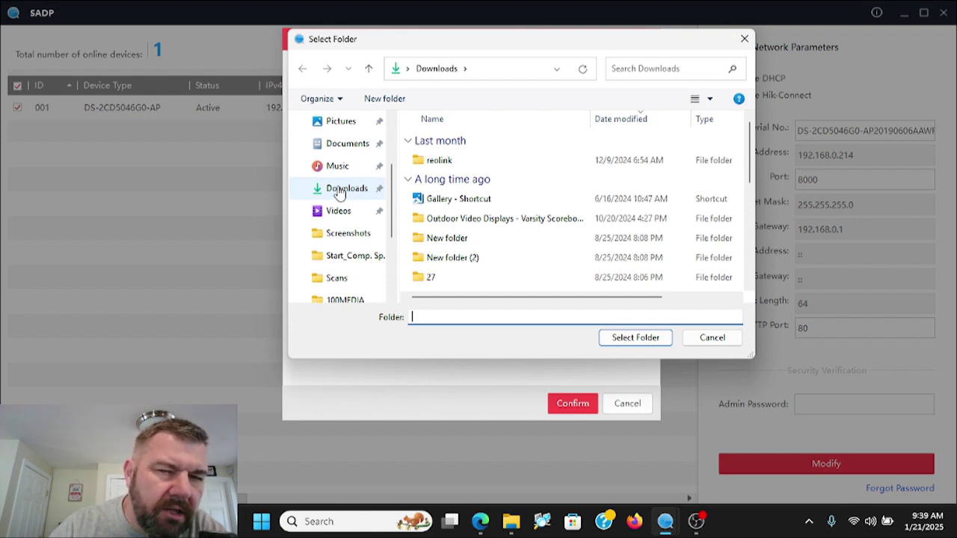
{"action": "left_click", "coordinate": [341, 193]}
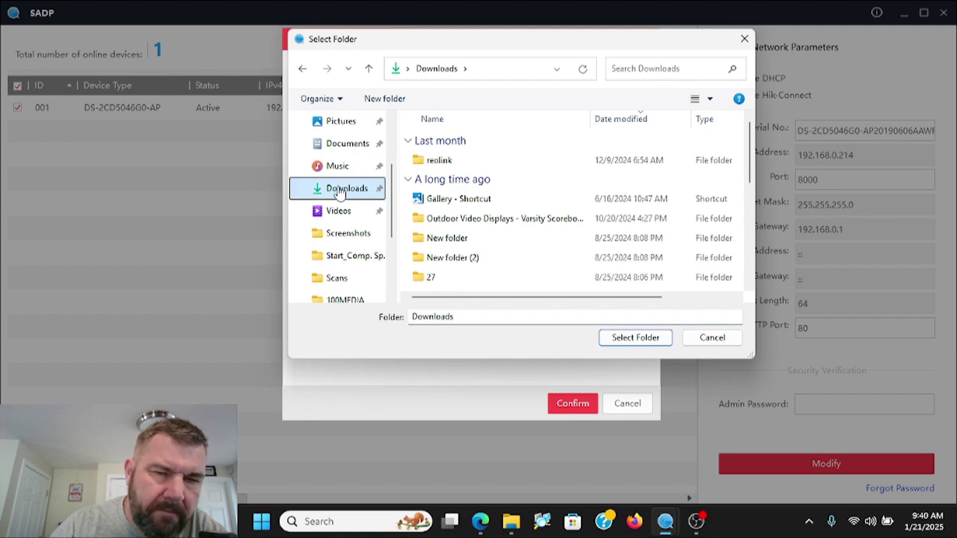
{"action": "left_click", "coordinate": [644, 337]}
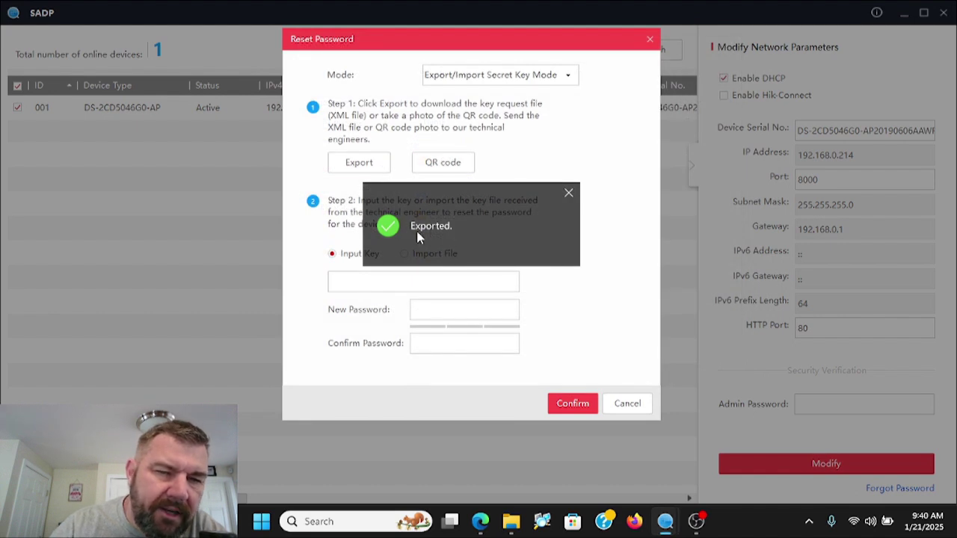
{"action": "left_click", "coordinate": [649, 39]}
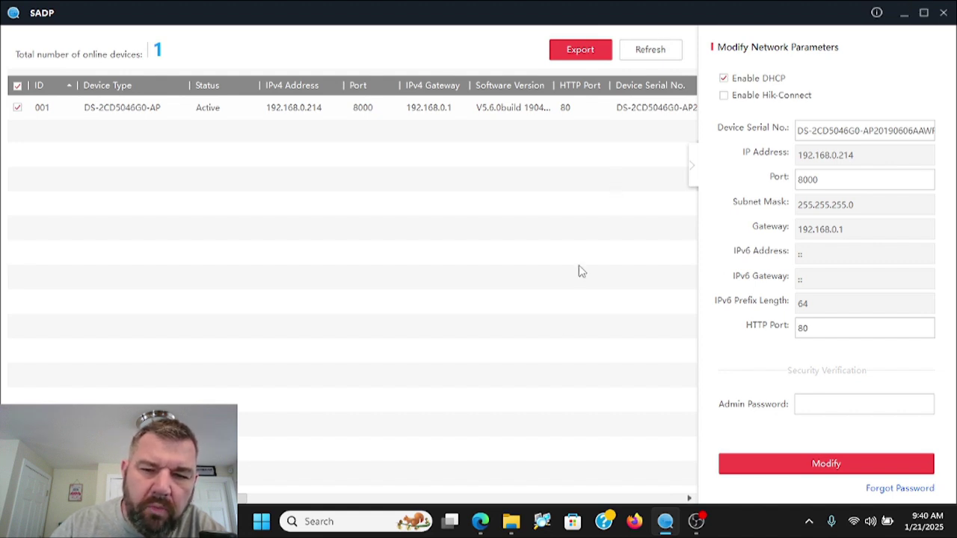
Return the browser from the camera login page to the previous Hikvision page
{"action": "left_click", "coordinate": [481, 521]}
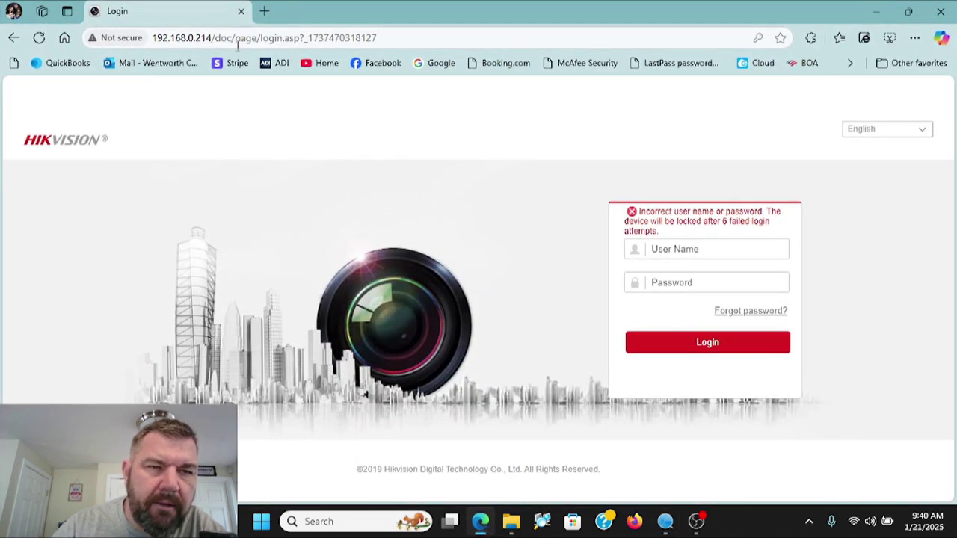
{"action": "left_click", "coordinate": [234, 38]}
{"action": "type", "text": "g"}
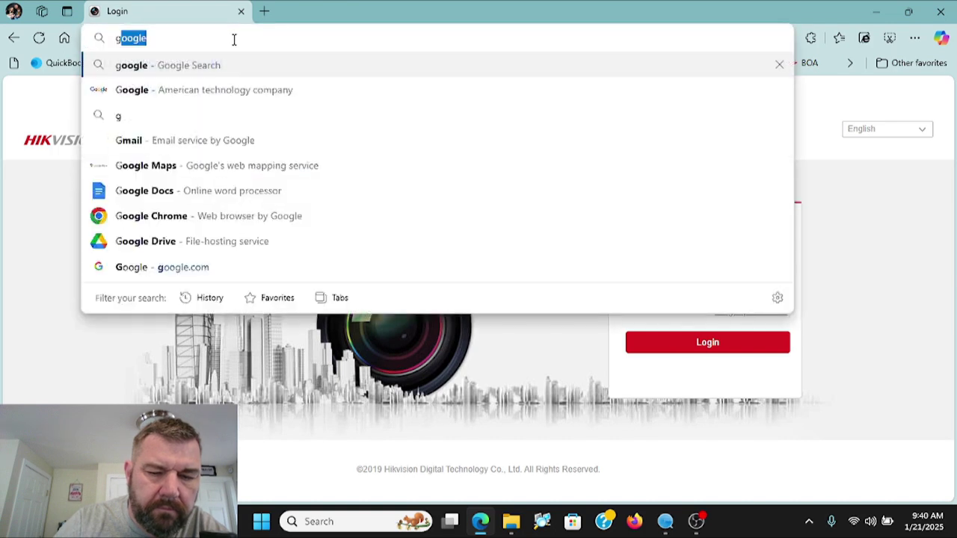
{"action": "type", "text": "oo"}
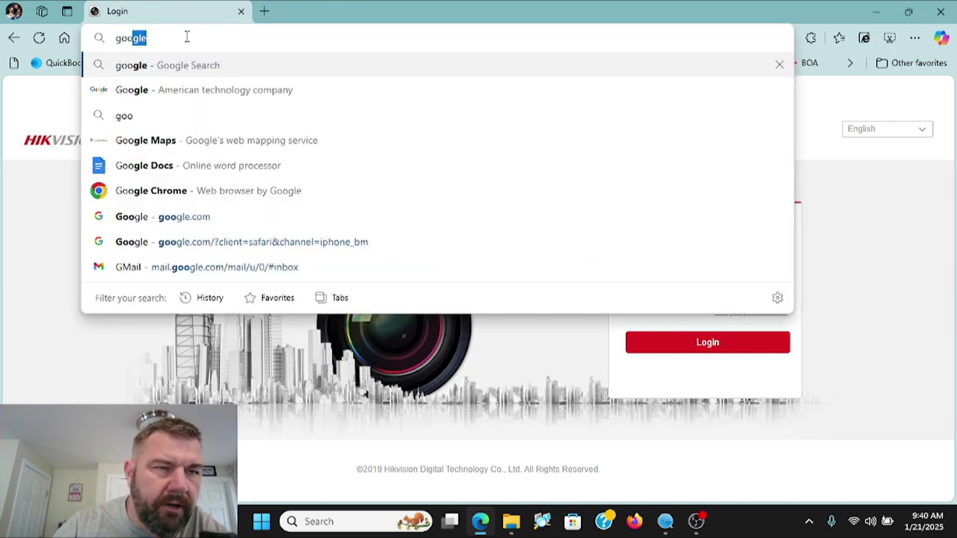
{"action": "left_click", "coordinate": [14, 38]}
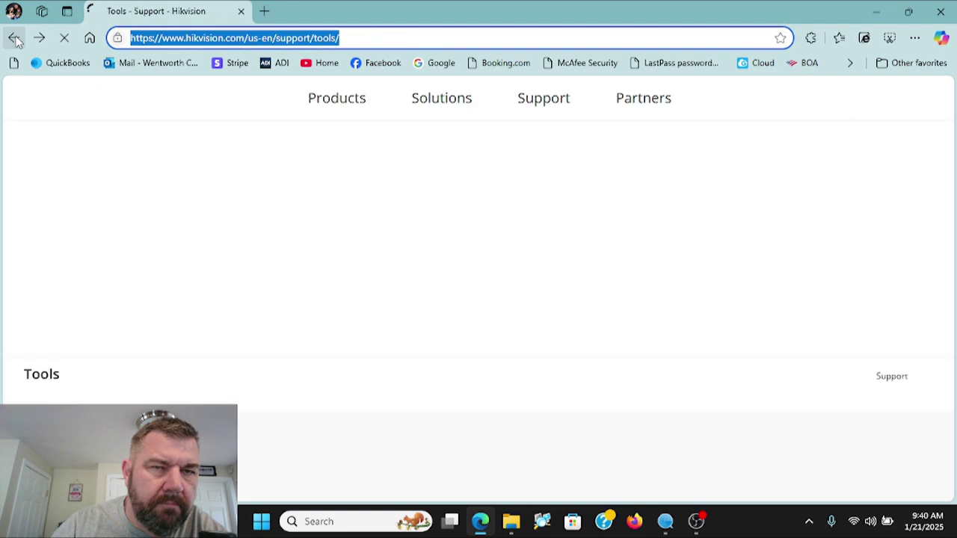
{"action": "left_click", "coordinate": [14, 38]}
{"action": "mouse_move", "coordinate": [543, 98]}
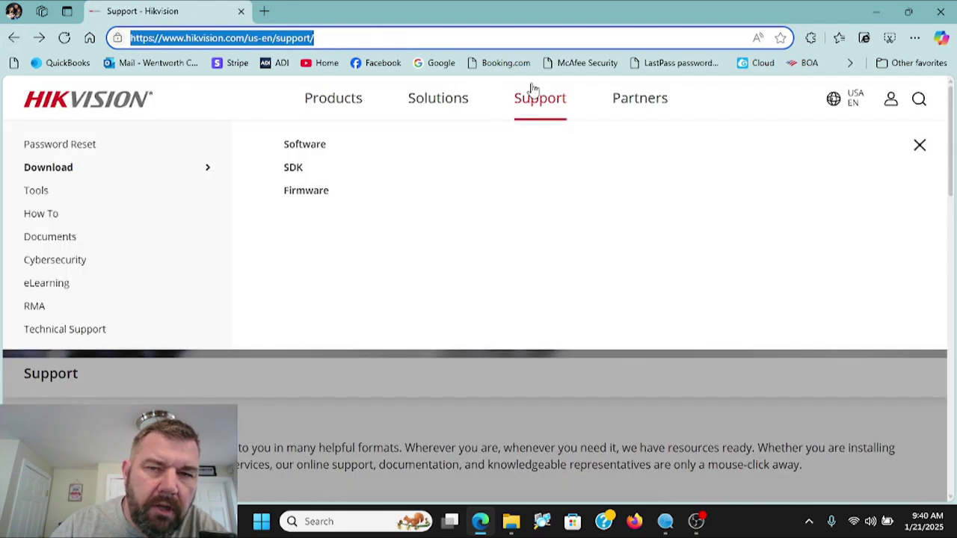
Load the main Support page and scroll to Technical Support's Password Reset link
{"action": "left_click", "coordinate": [542, 109]}
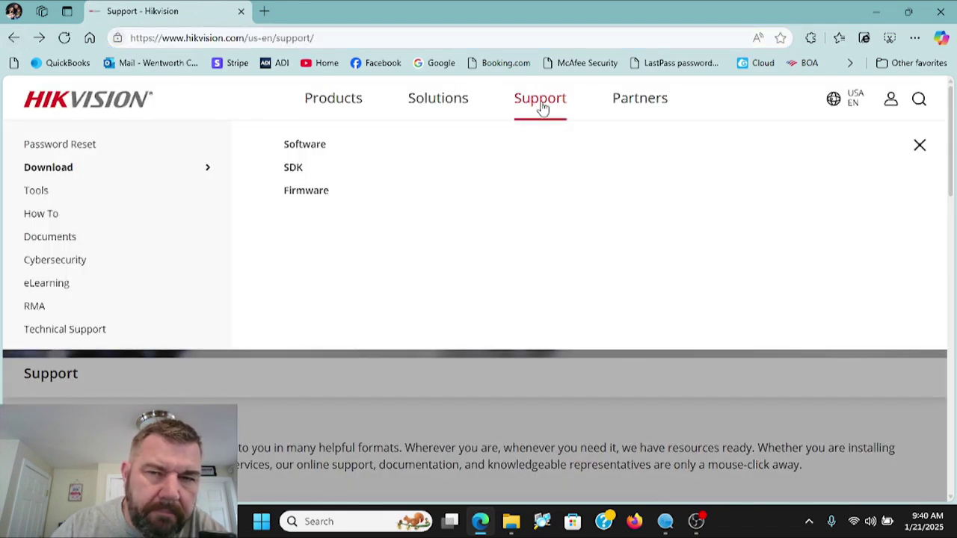
{"action": "left_click", "coordinate": [543, 109]}
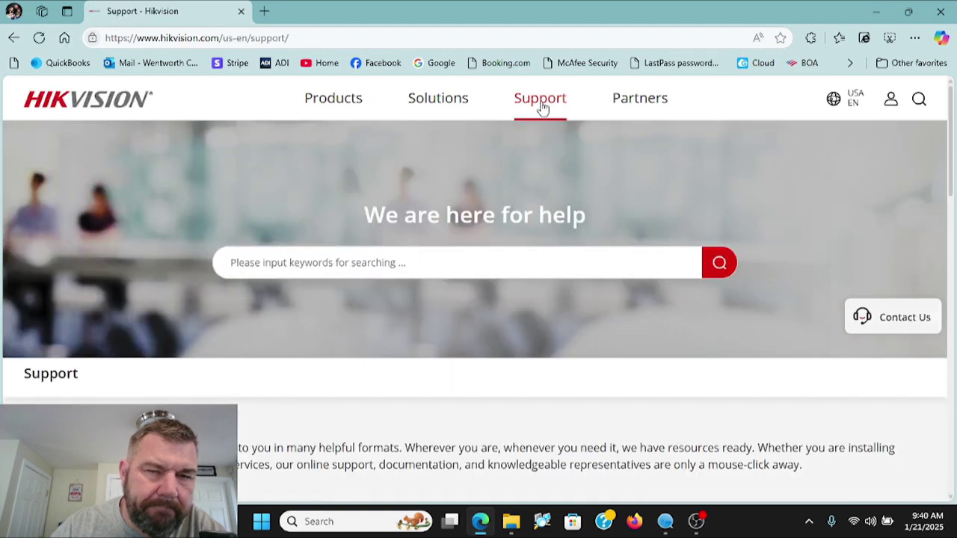
{"action": "scroll", "coordinate": [543, 107], "scroll_direction": "down", "scroll_amount": 3}
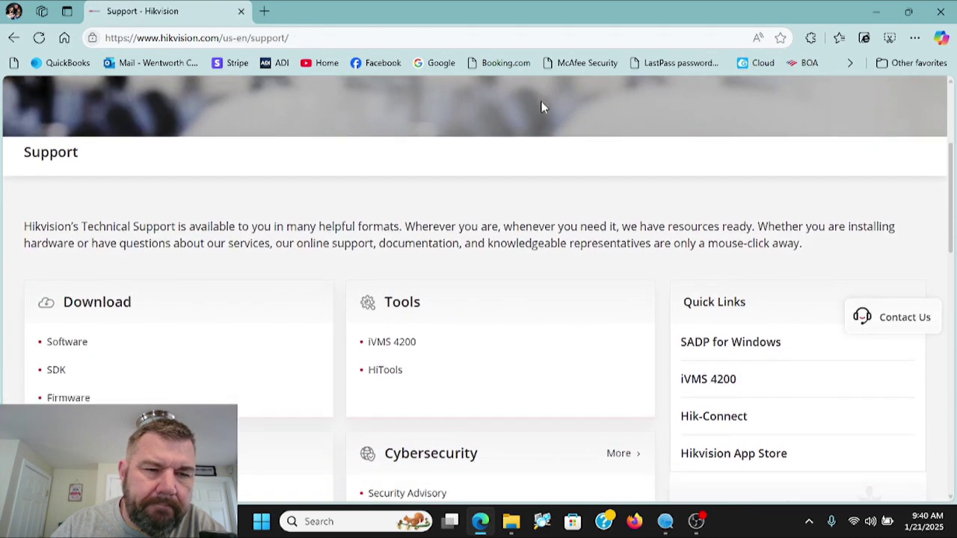
{"action": "scroll", "coordinate": [543, 107], "scroll_direction": "down", "scroll_amount": 2}
{"action": "scroll", "coordinate": [543, 107], "scroll_direction": "down", "scroll_amount": 2}
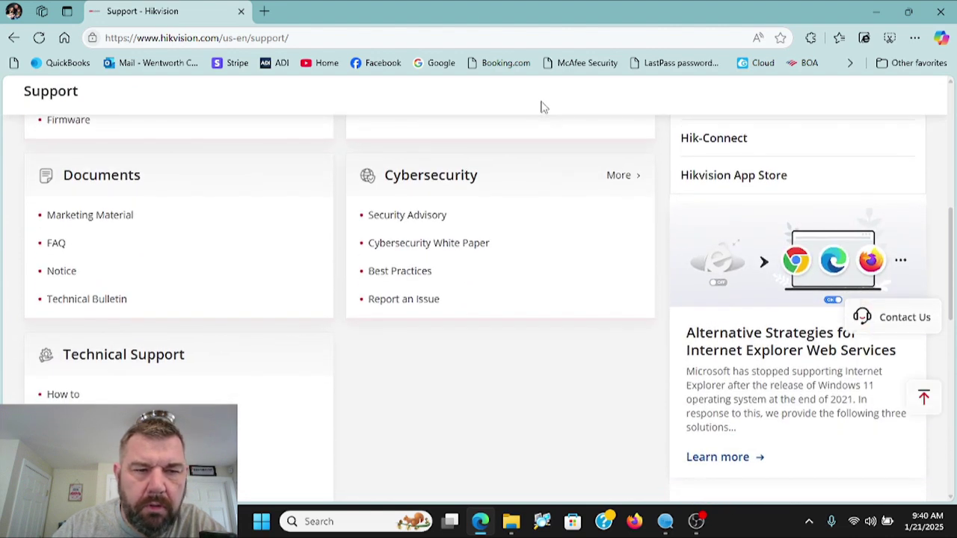
{"action": "scroll", "coordinate": [543, 107], "scroll_direction": "down", "scroll_amount": 2}
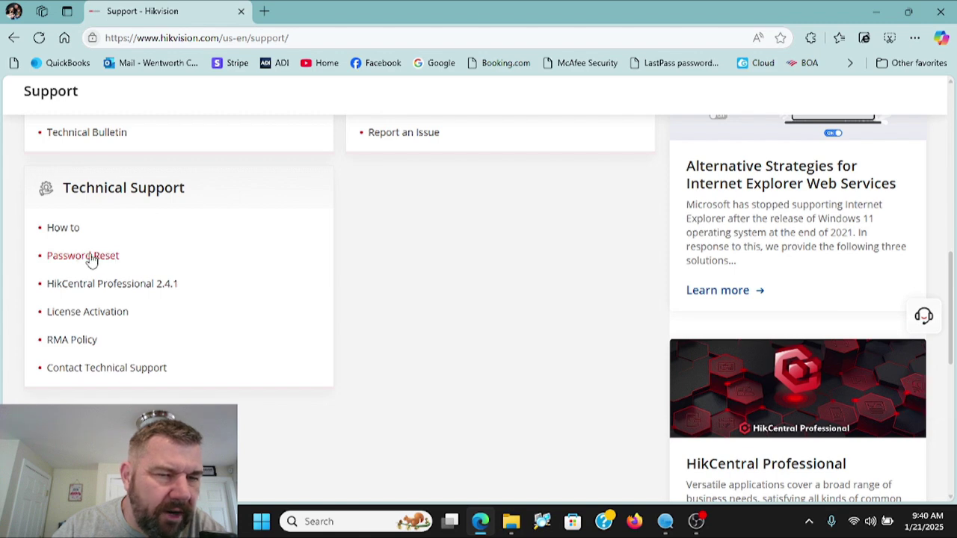
Open the password reset ticket form and choose Password Reset Request as its type
{"action": "left_click", "coordinate": [90, 258]}
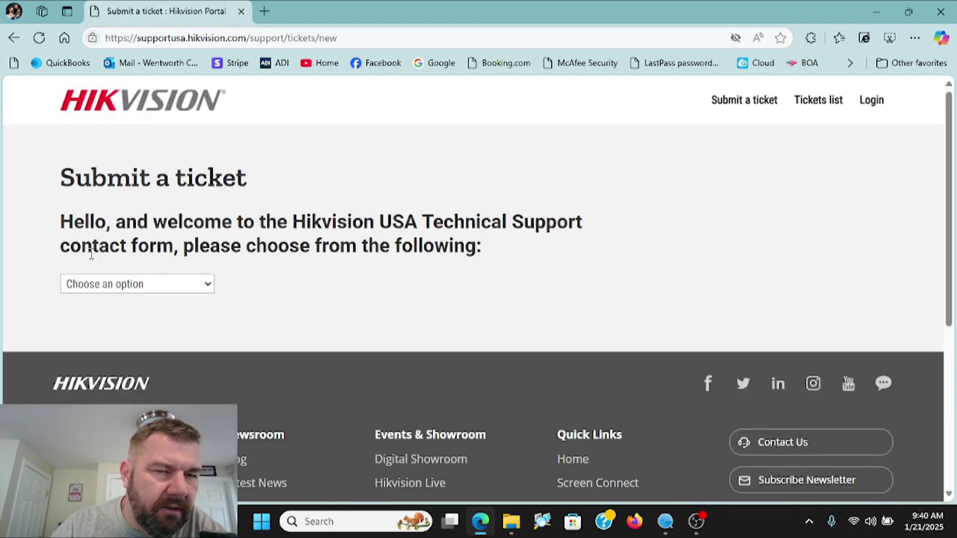
{"action": "scroll", "coordinate": [416, 194], "scroll_direction": "down", "scroll_amount": 2}
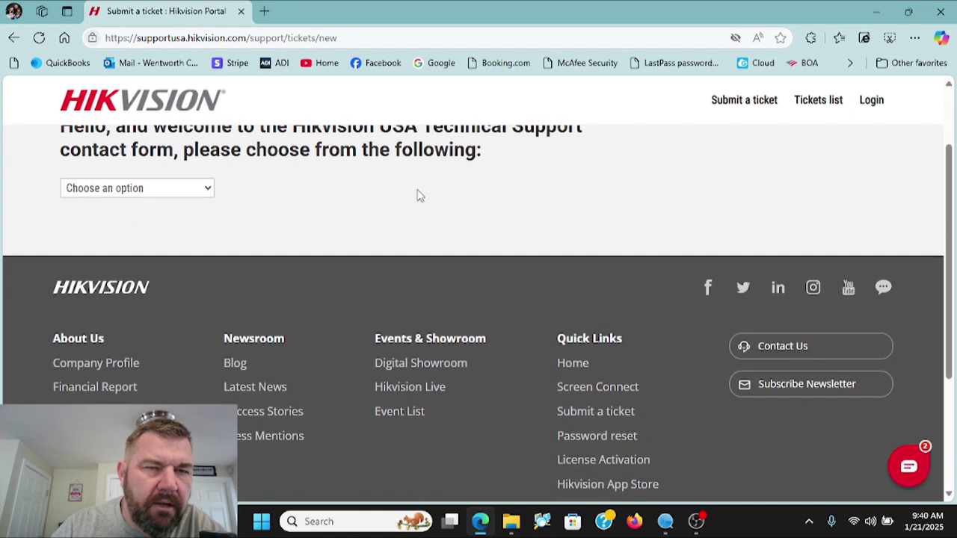
{"action": "scroll", "coordinate": [417, 191], "scroll_direction": "up", "scroll_amount": 1}
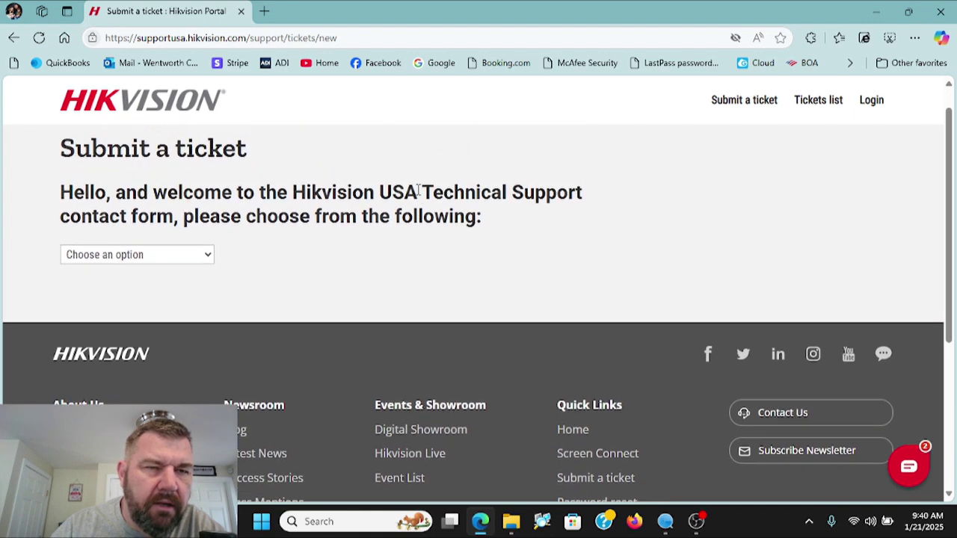
{"action": "left_click", "coordinate": [207, 257]}
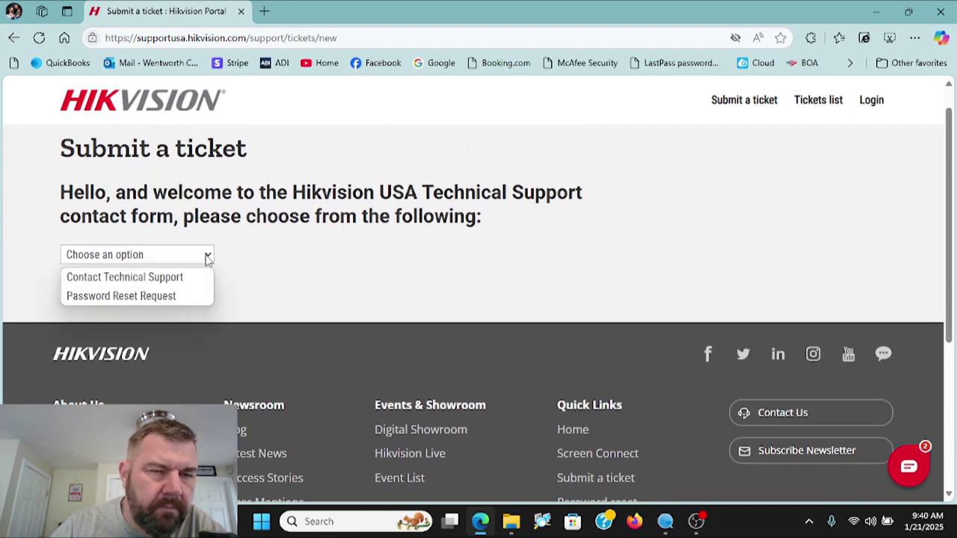
{"action": "left_click", "coordinate": [186, 297]}
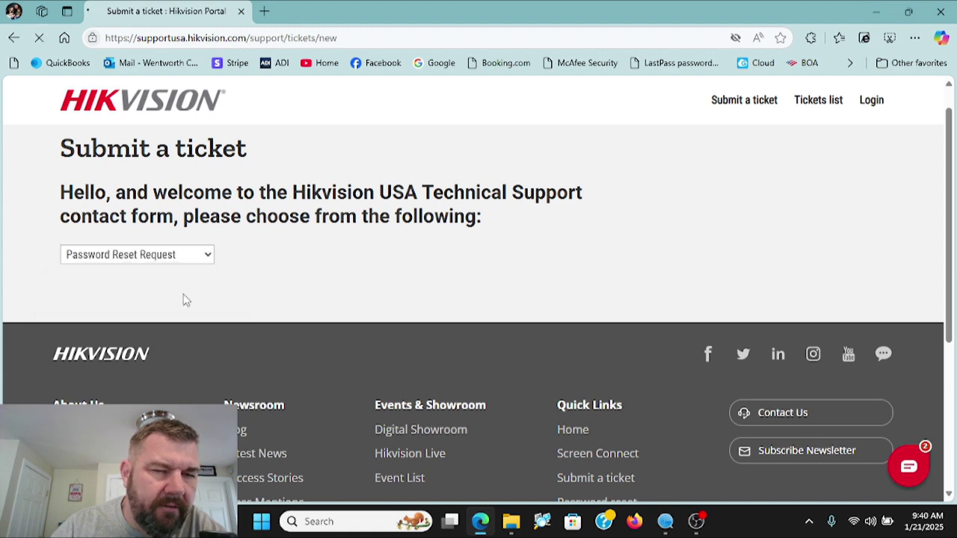
Autofill the saved work email and enter 'lost password' as the ticket subject
{"action": "scroll", "coordinate": [351, 258], "scroll_direction": "down", "scroll_amount": 2}
{"action": "scroll", "coordinate": [351, 257], "scroll_direction": "down", "scroll_amount": 3}
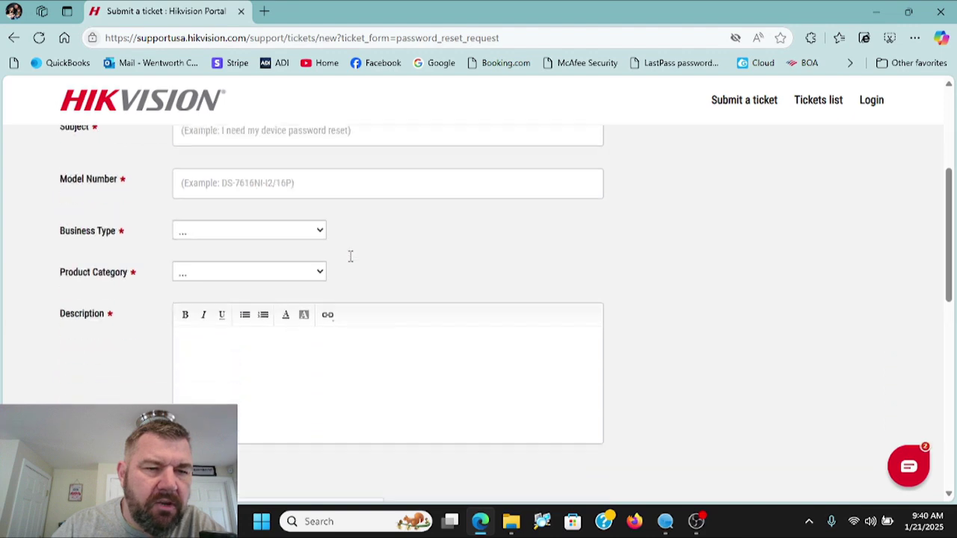
{"action": "scroll", "coordinate": [350, 256], "scroll_direction": "up", "scroll_amount": 3}
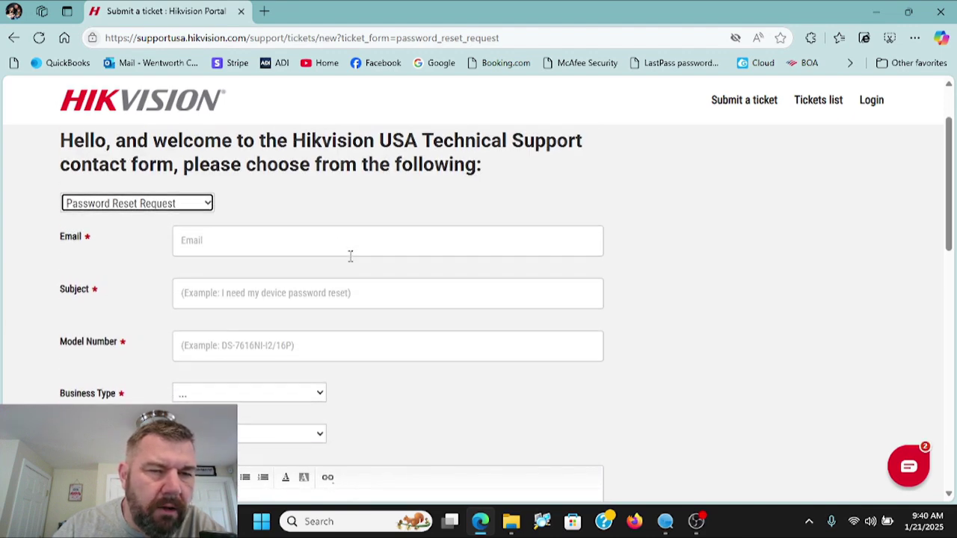
{"action": "scroll", "coordinate": [351, 257], "scroll_direction": "down", "scroll_amount": 1}
{"action": "left_click", "coordinate": [259, 212]}
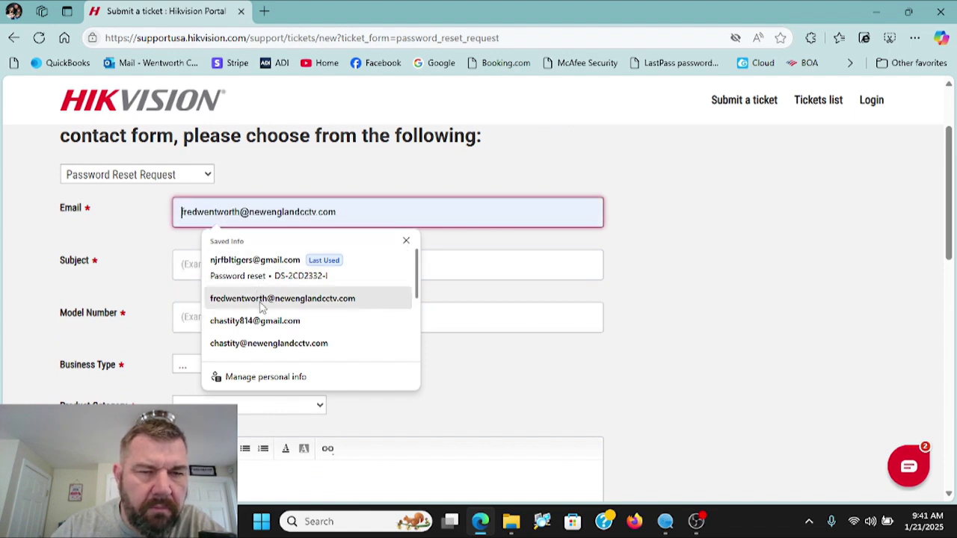
{"action": "left_click", "coordinate": [260, 299]}
{"action": "left_click", "coordinate": [228, 269]}
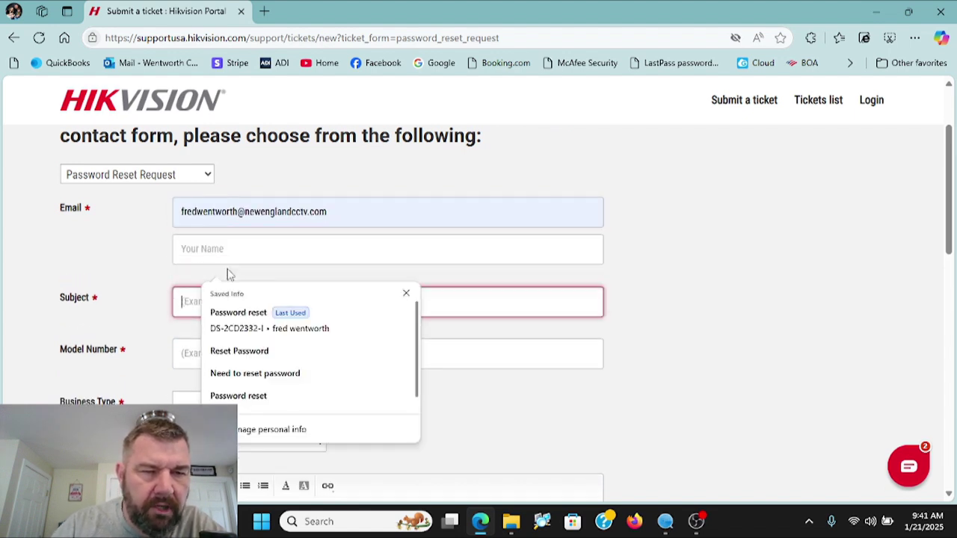
{"action": "left_click", "coordinate": [228, 273]}
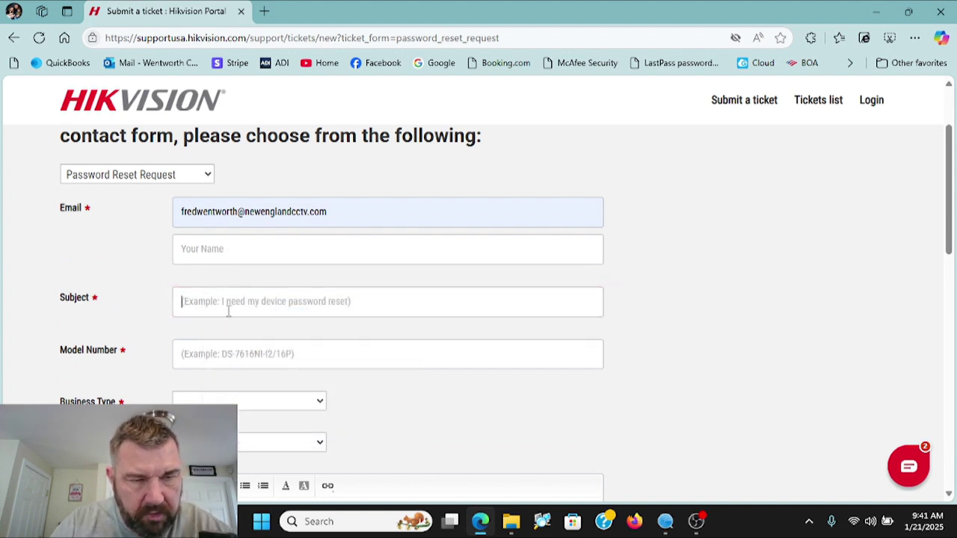
{"action": "left_click", "coordinate": [228, 309]}
{"action": "type", "text": "los"}
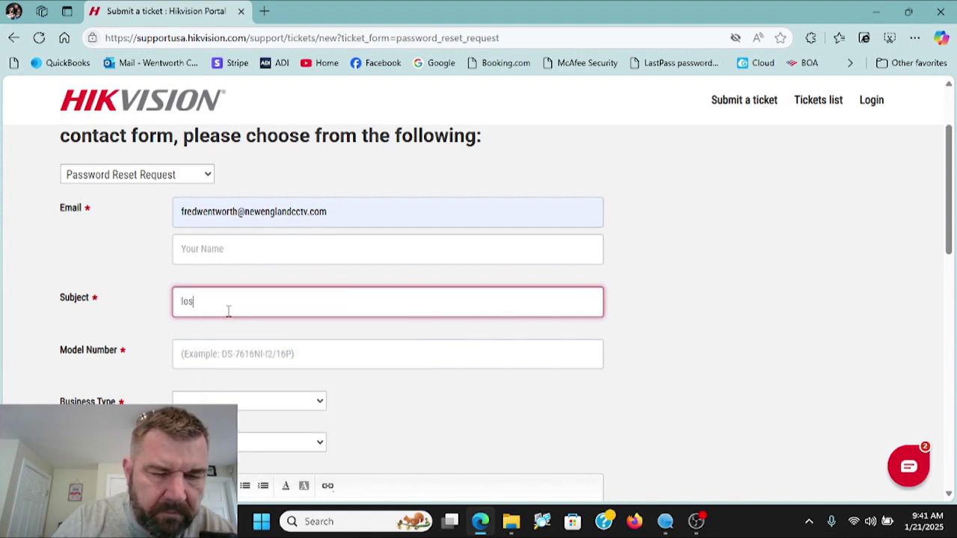
{"action": "type", "text": "t pas"}
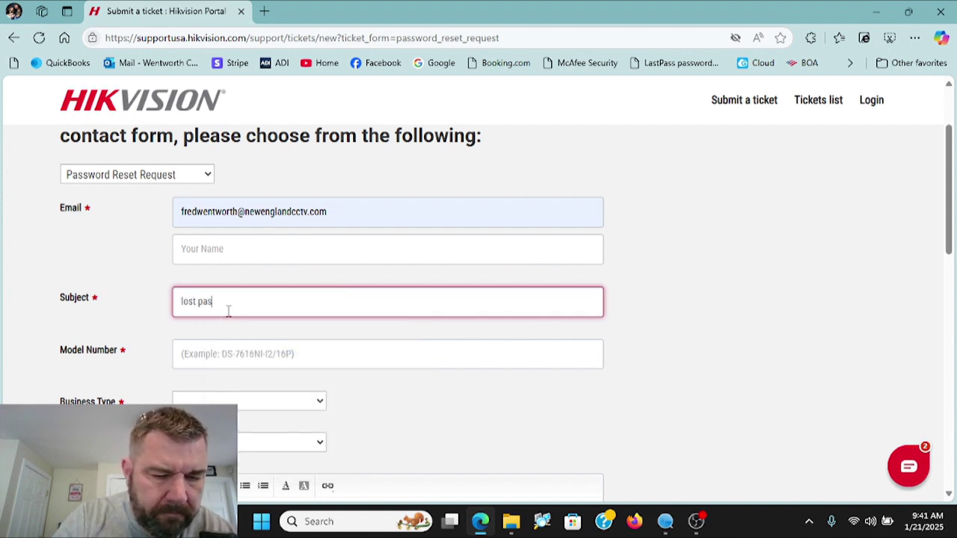
{"action": "type", "text": "sword"}
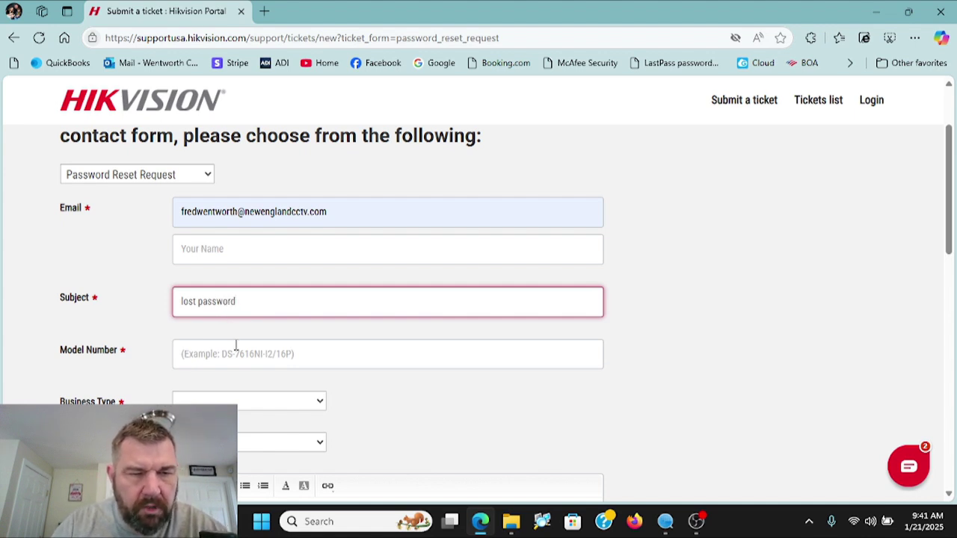
Start the Model Number field, then switch to SADP for the camera serial
{"action": "left_click", "coordinate": [259, 348]}
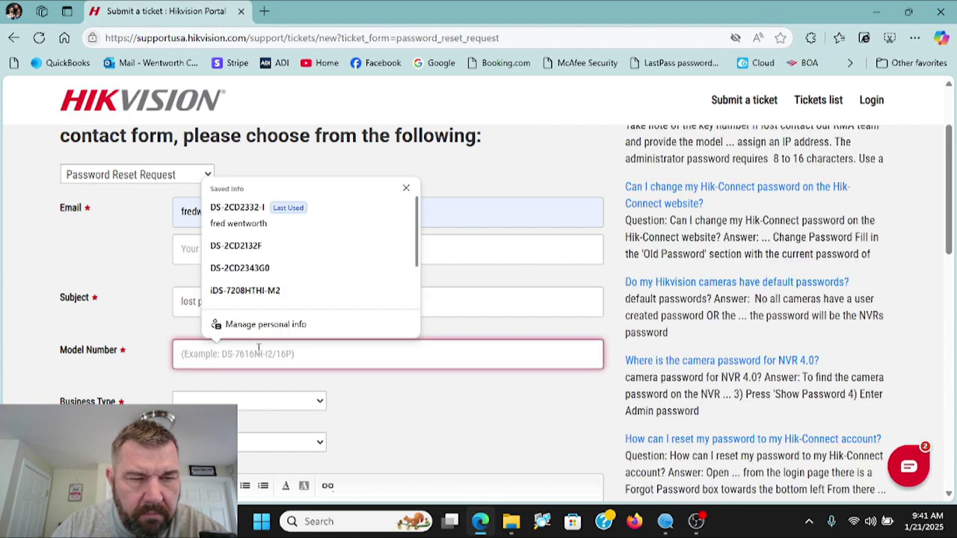
{"action": "key", "text": "Down"}
{"action": "key", "text": "Up"}
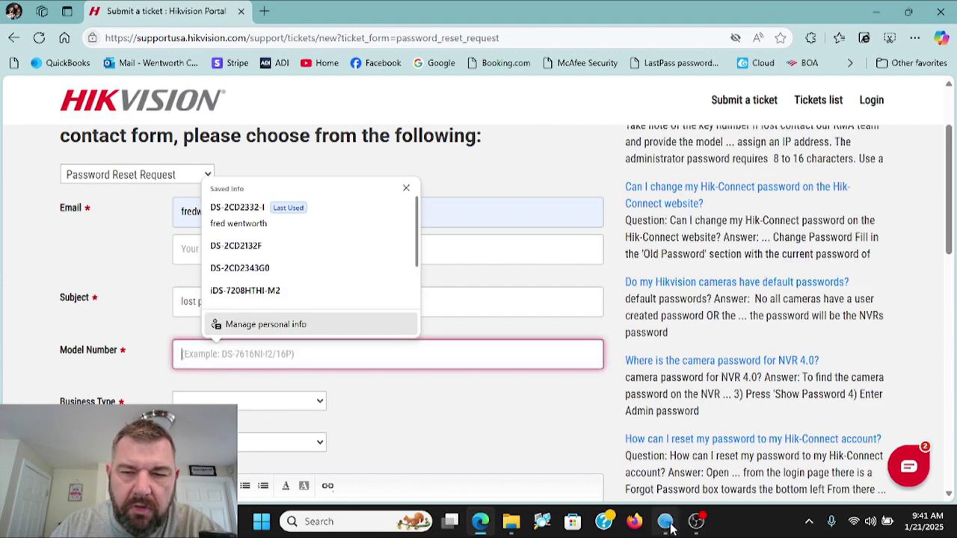
{"action": "left_click", "coordinate": [667, 523]}
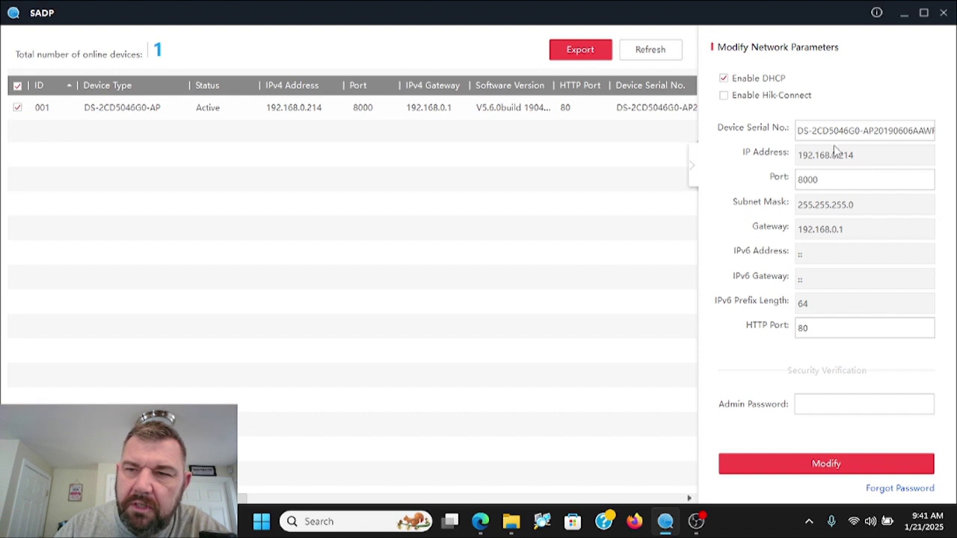
Select the whole Device Serial No. in SADP and return to the ticket form
{"action": "right_click", "coordinate": [811, 135]}
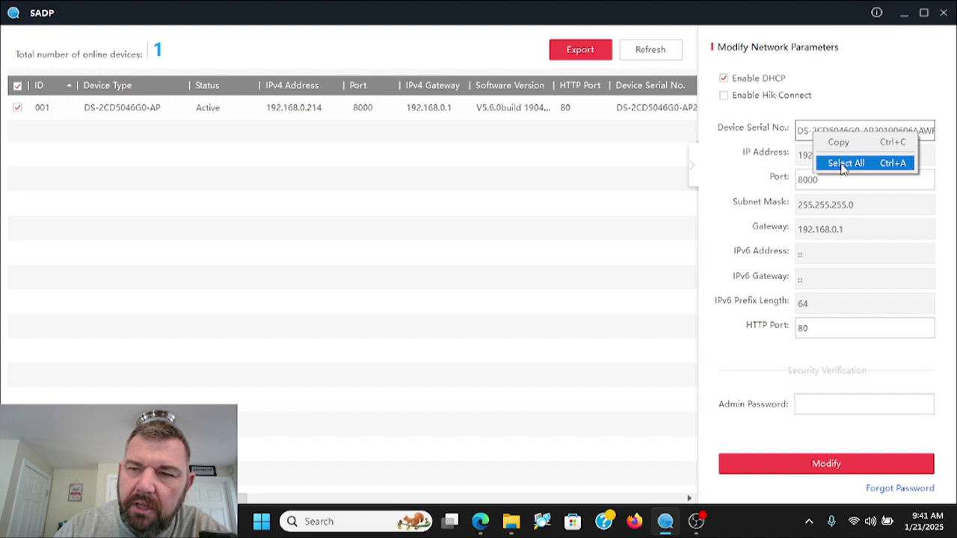
{"action": "left_click", "coordinate": [843, 163]}
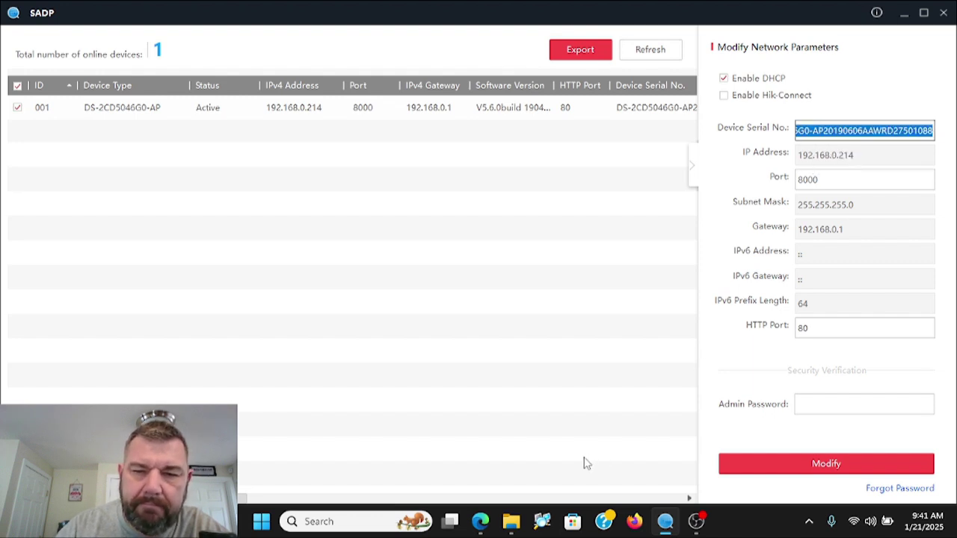
{"action": "mouse_move", "coordinate": [480, 521]}
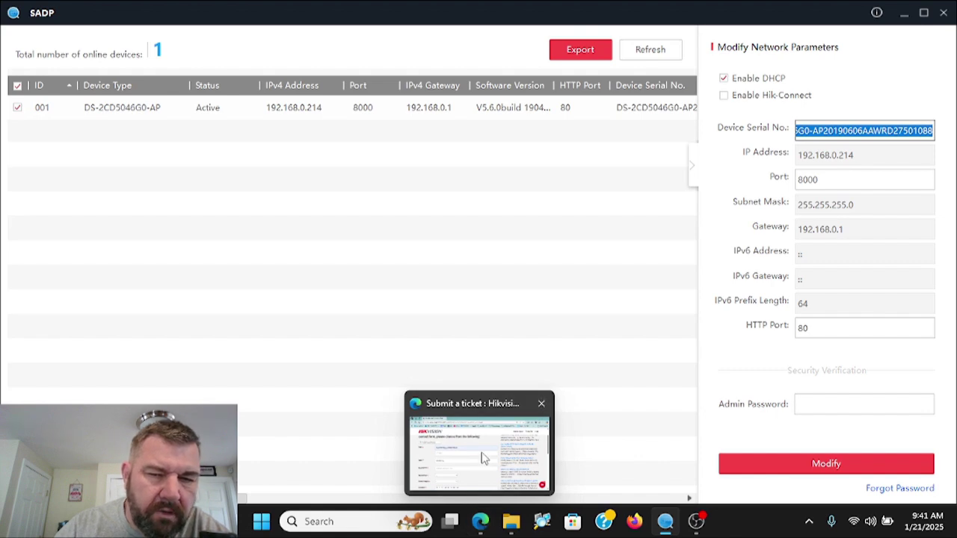
{"action": "left_click", "coordinate": [485, 455]}
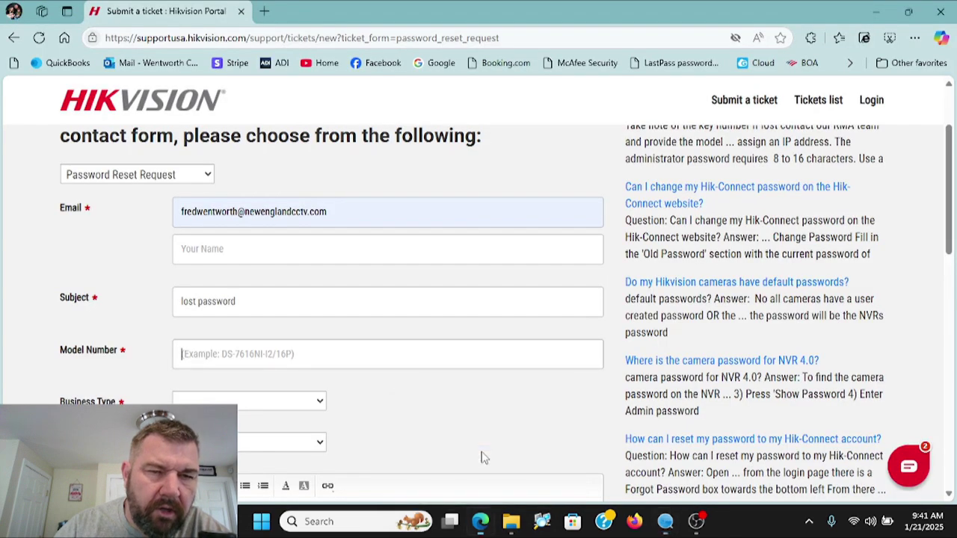
Clear the wrongly pasted link out of the Model Number field
{"action": "left_click", "coordinate": [225, 353]}
{"action": "right_click", "coordinate": [226, 356]}
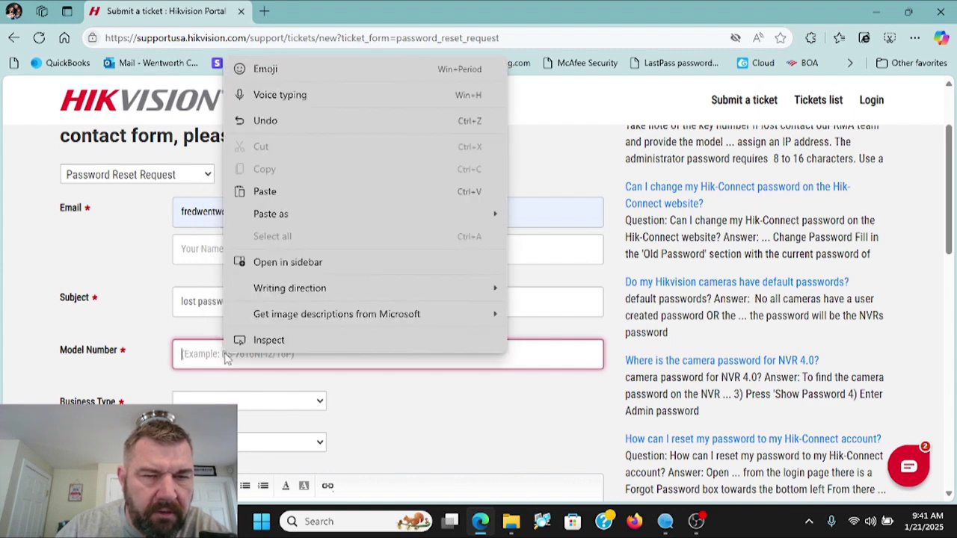
{"action": "left_click", "coordinate": [261, 196]}
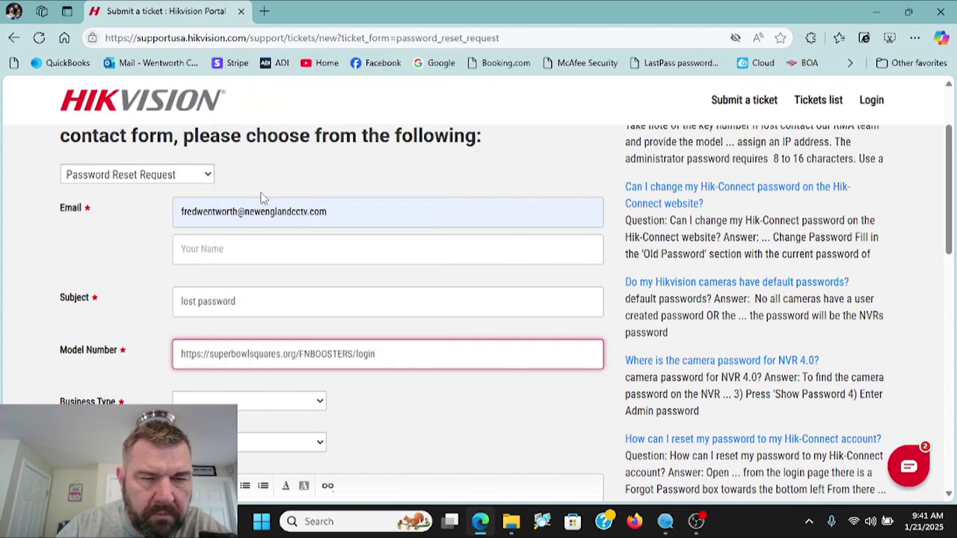
{"action": "key", "text": "BackSpace"}
{"action": "key", "text": "BackSpace"}
{"action": "key", "text": "BackSpace"}
{"action": "key", "text": "BackSpace"}
{"action": "key", "text": "BackSpace"}
{"action": "key", "text": "BackSpace"}
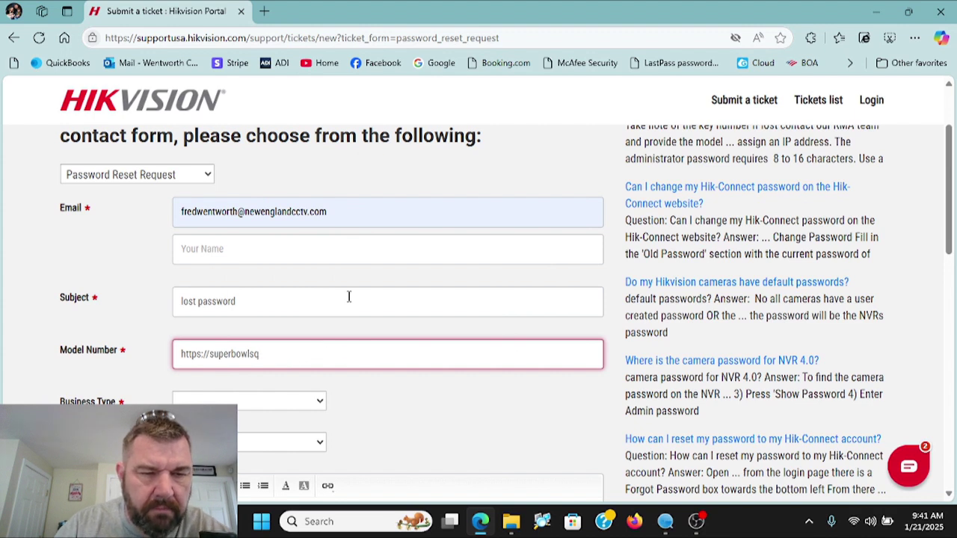
{"action": "key", "text": "BackSpace"}
{"action": "key", "text": "BackSpace"}
{"action": "key", "text": "BackSpace"}
{"action": "key", "text": "BackSpace"}
{"action": "key", "text": "BackSpace"}
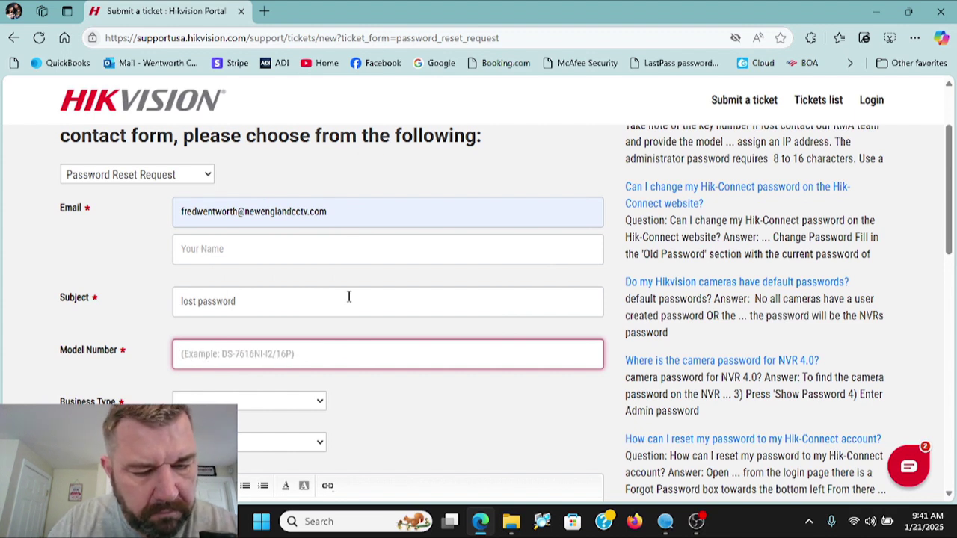
{"action": "type", "text": "https://superbowlsquares.org/FNBOOSTERS/login"}
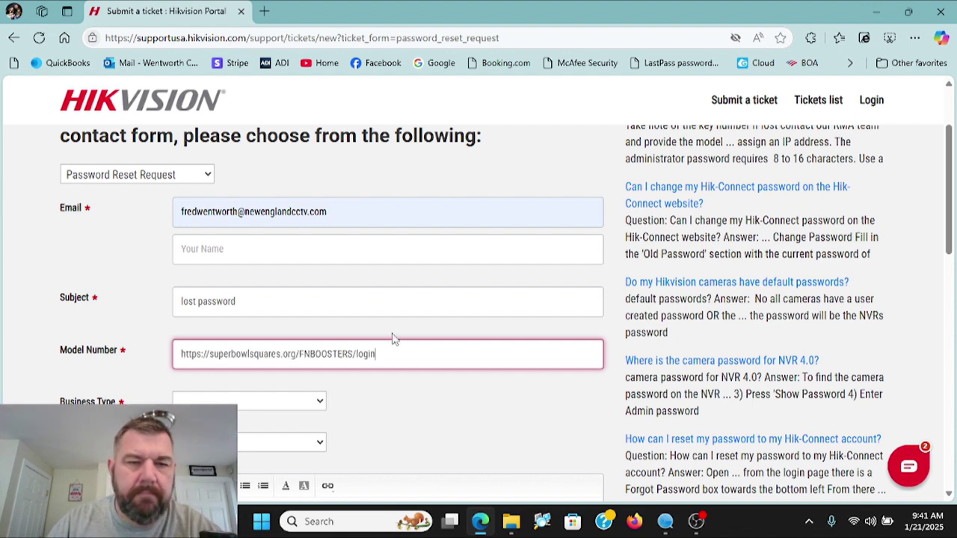
{"action": "key", "text": "BackSpace"}
{"action": "key", "text": "BackSpace"}
{"action": "key", "text": "BackSpace"}
{"action": "key", "text": "BackSpace"}
{"action": "key", "text": "BackSpace"}
{"action": "key", "text": "BackSpace"}
{"action": "key", "text": "BackSpace"}
{"action": "key", "text": "BackSpace"}
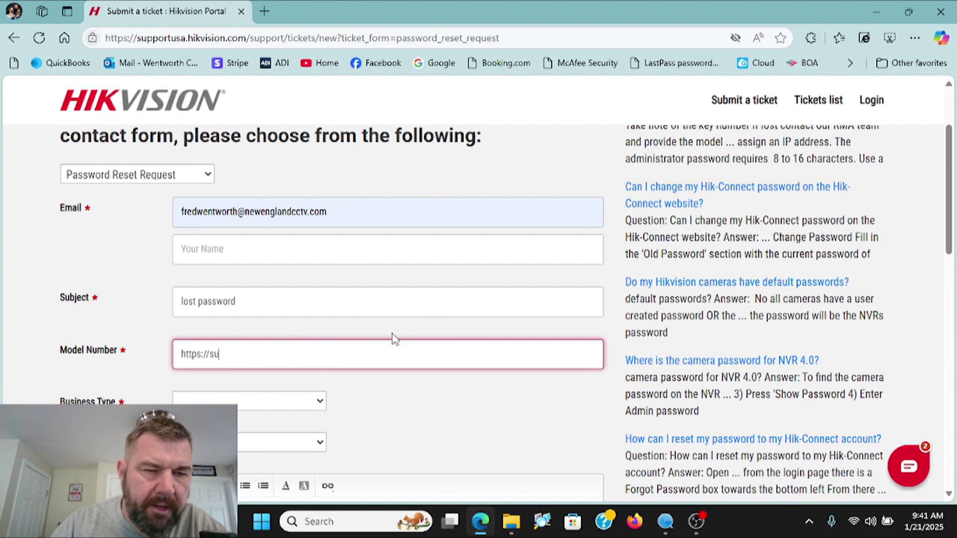
{"action": "key", "text": "BackSpace"}
{"action": "key", "text": "BackSpace"}
{"action": "key", "text": "BackSpace"}
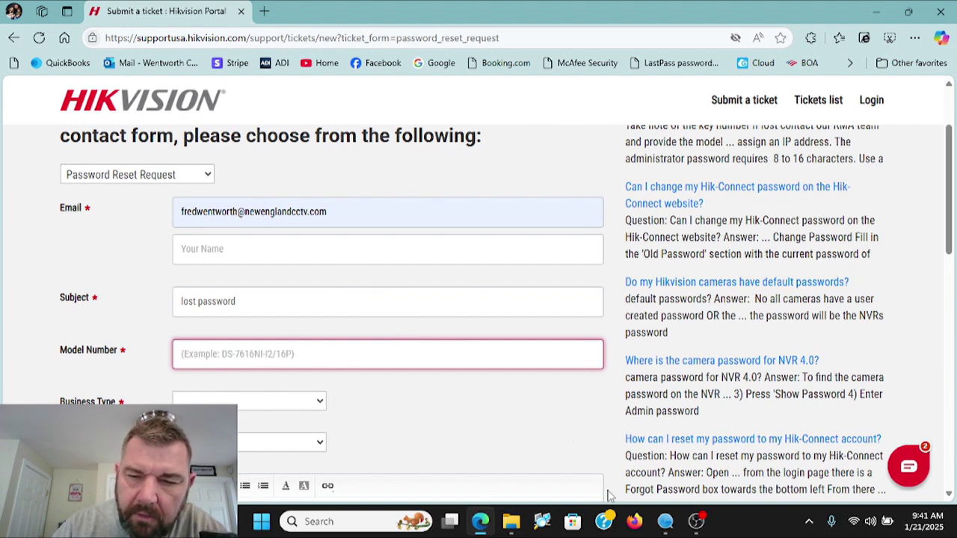
Copy serial DS-2CD5046G0-AP20190606AAWRD27501088 from SADP and paste it into Model Number
{"action": "left_click", "coordinate": [666, 521]}
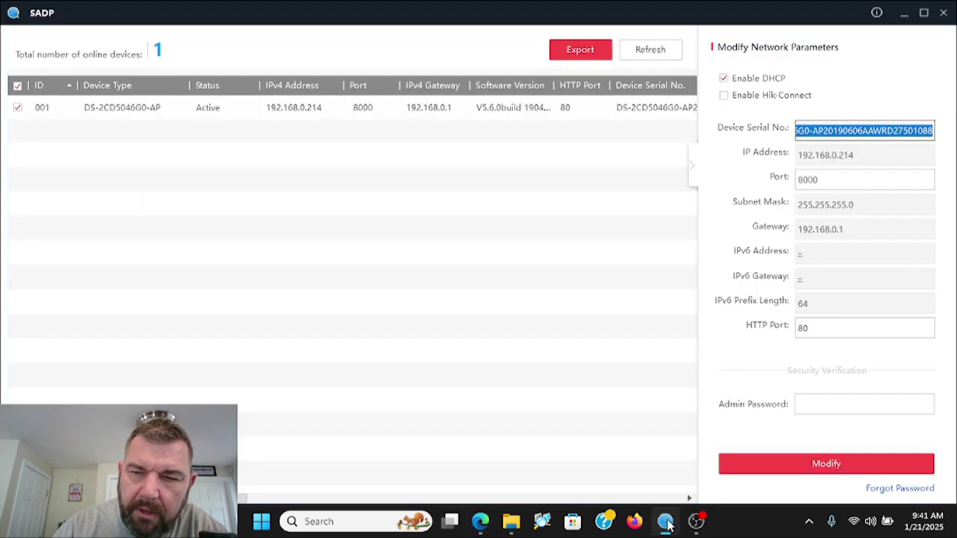
{"action": "right_click", "coordinate": [855, 134]}
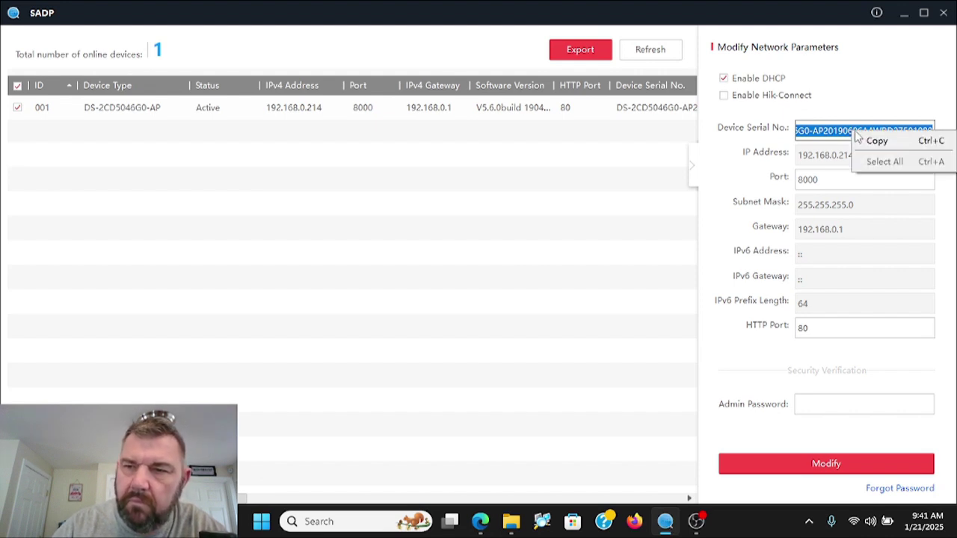
{"action": "left_click", "coordinate": [871, 143]}
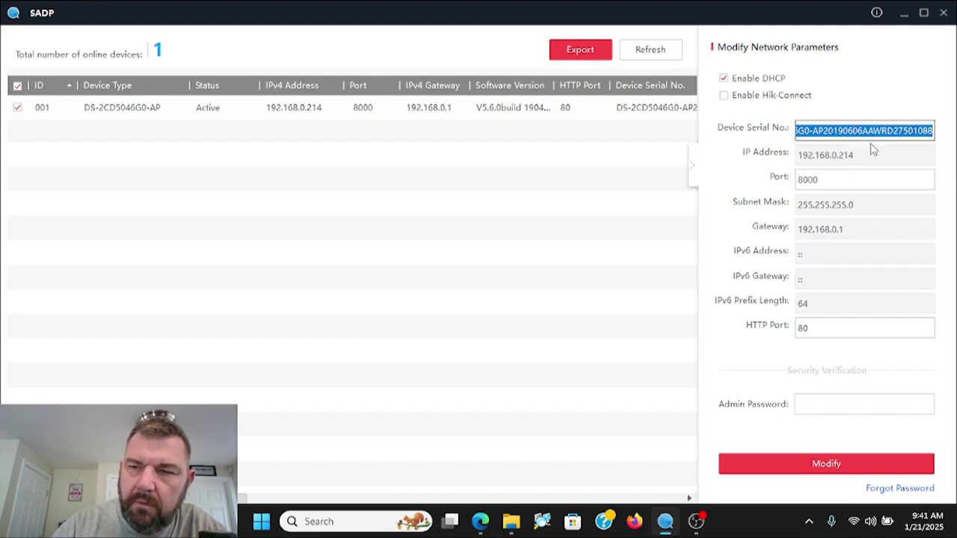
{"action": "left_click", "coordinate": [904, 12]}
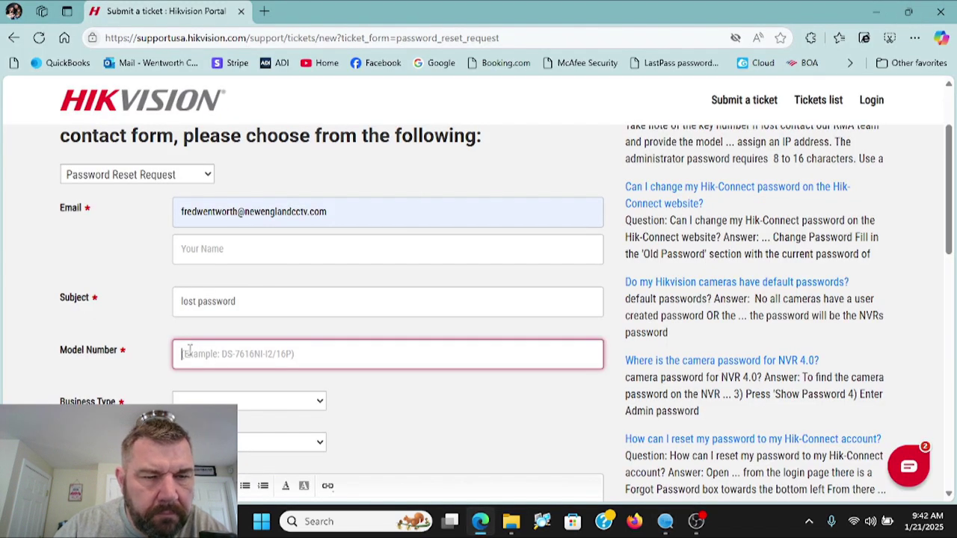
{"action": "left_click", "coordinate": [186, 356]}
{"action": "right_click", "coordinate": [187, 360]}
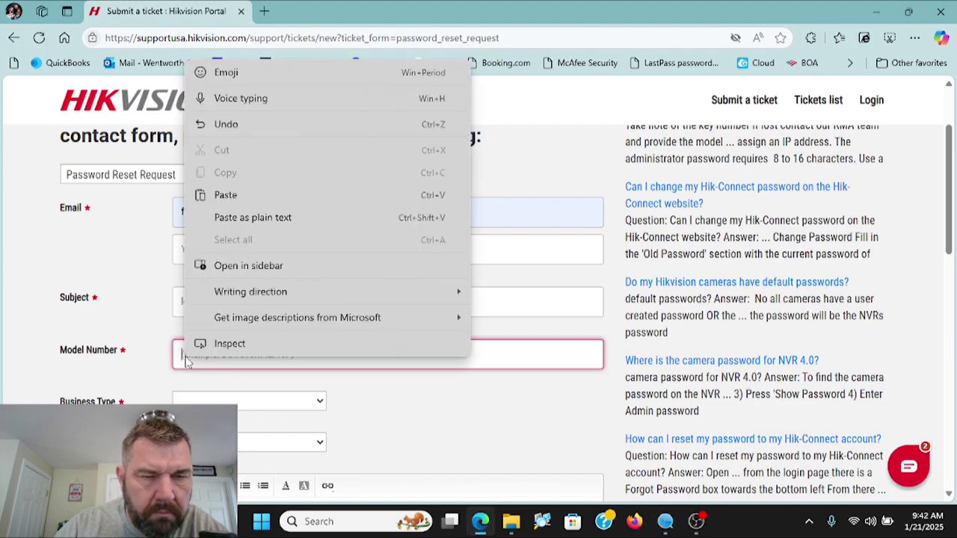
{"action": "left_click", "coordinate": [230, 195]}
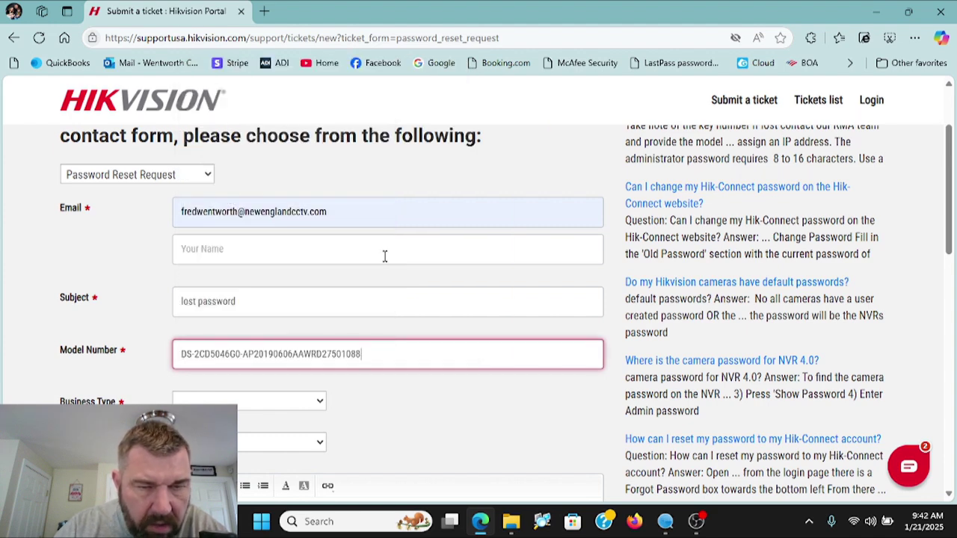
{"action": "scroll", "coordinate": [466, 380], "scroll_direction": "down", "scroll_amount": 2}
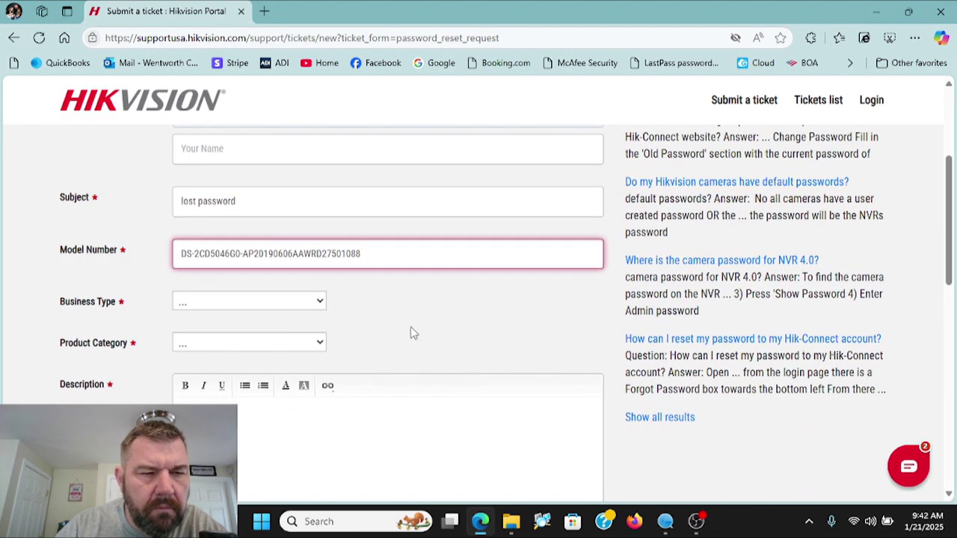
Set Business Type to Installer, Product Category to IP Camera, and category Standard IP Camera
{"action": "left_click", "coordinate": [321, 304]}
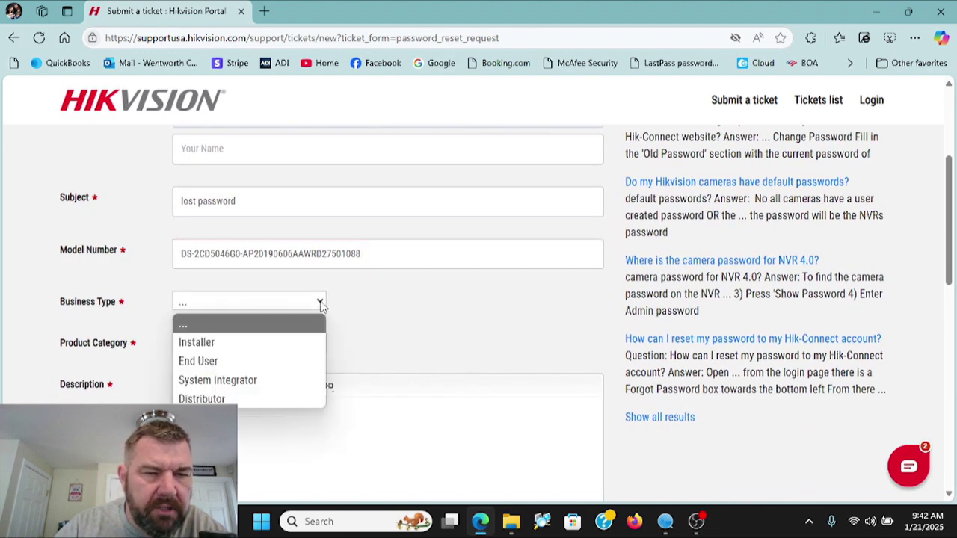
{"action": "left_click", "coordinate": [271, 345]}
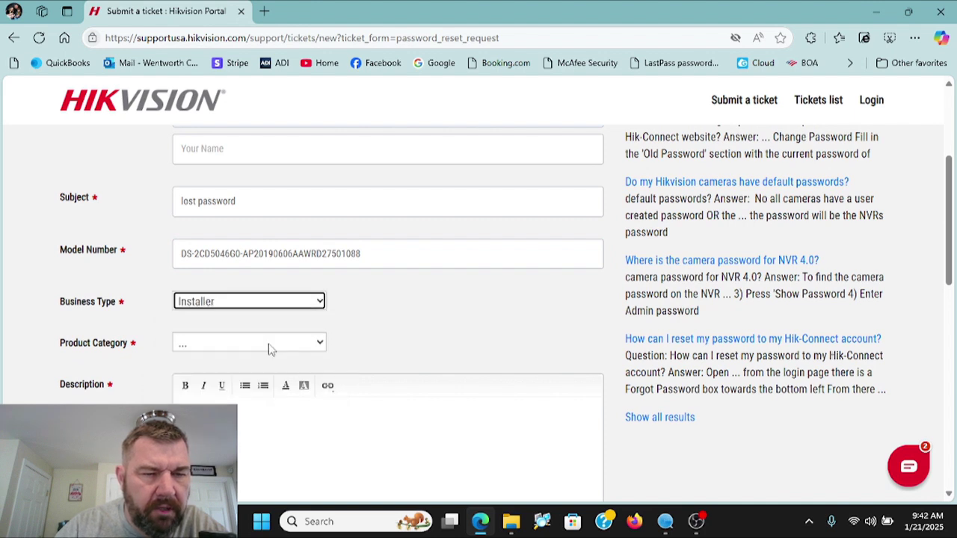
{"action": "left_click", "coordinate": [239, 346]}
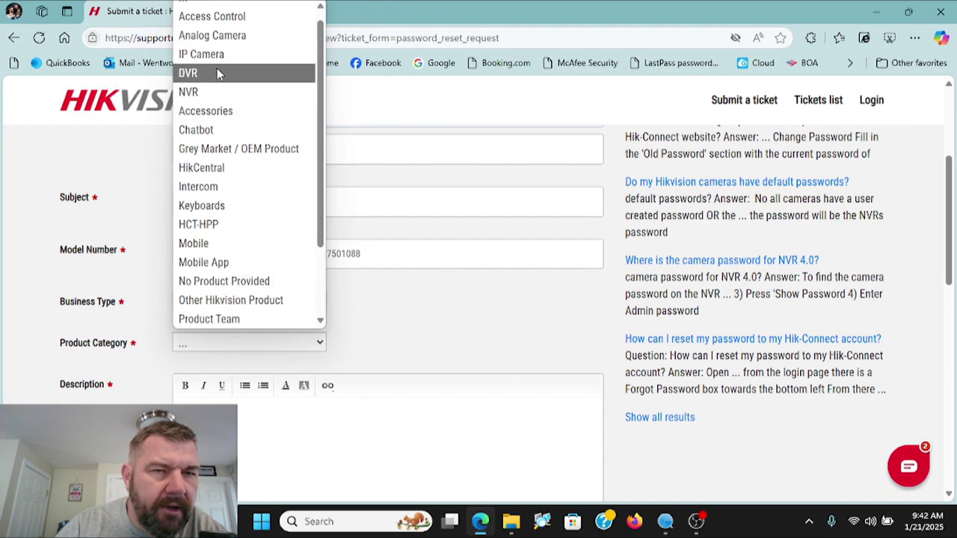
{"action": "left_click", "coordinate": [216, 55]}
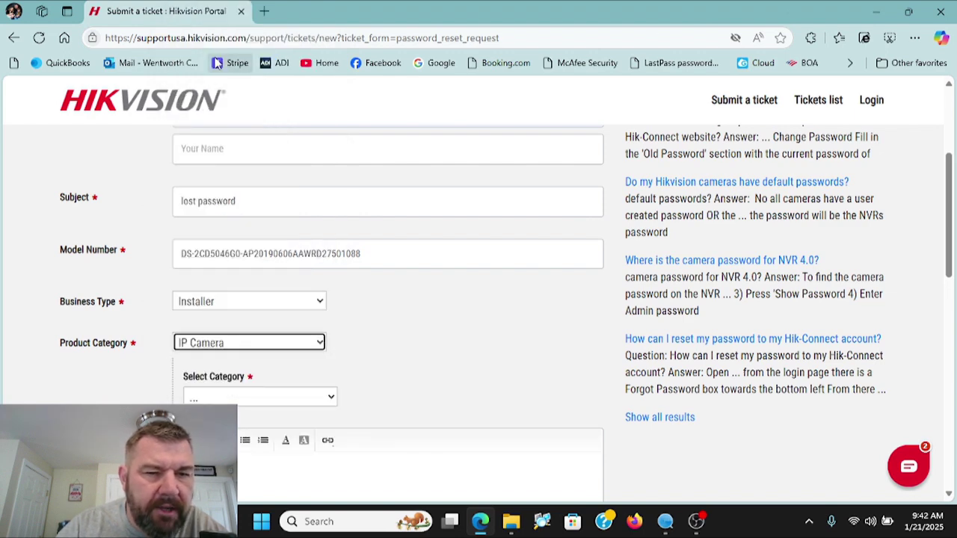
{"action": "scroll", "coordinate": [454, 255], "scroll_direction": "down", "scroll_amount": 1}
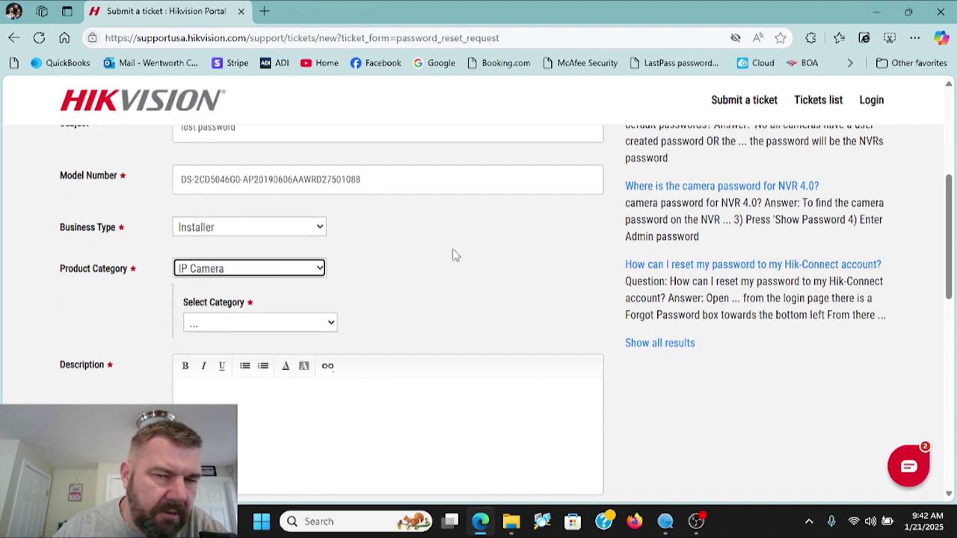
{"action": "left_click", "coordinate": [330, 326]}
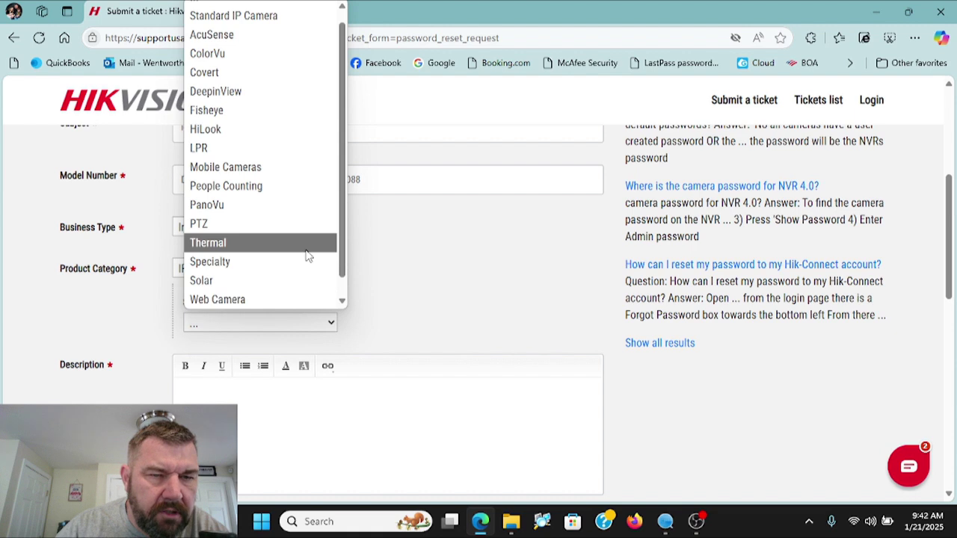
{"action": "scroll", "coordinate": [306, 257], "scroll_direction": "down", "scroll_amount": 1}
{"action": "scroll", "coordinate": [307, 256], "scroll_direction": "up", "scroll_amount": 1}
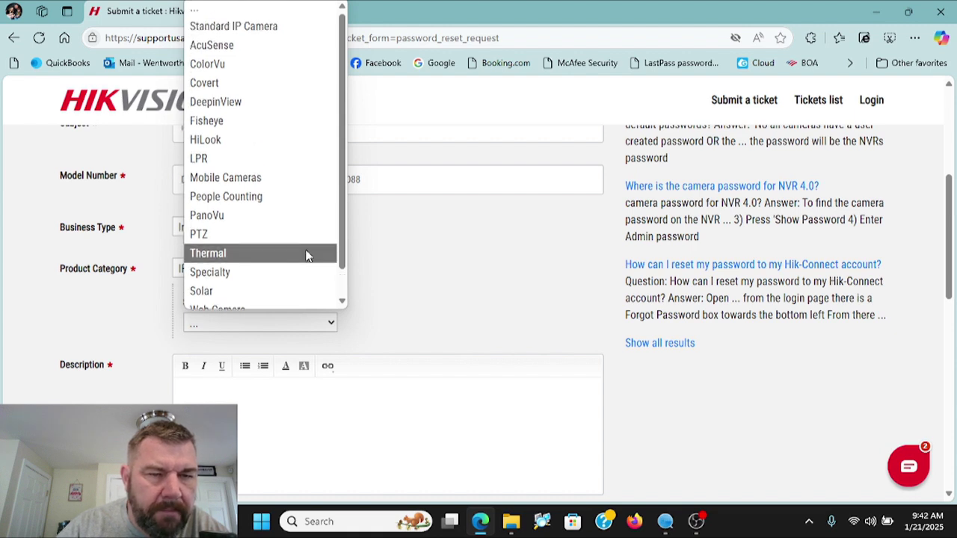
{"action": "scroll", "coordinate": [307, 256], "scroll_direction": "down", "scroll_amount": 1}
{"action": "scroll", "coordinate": [306, 257], "scroll_direction": "up", "scroll_amount": 1}
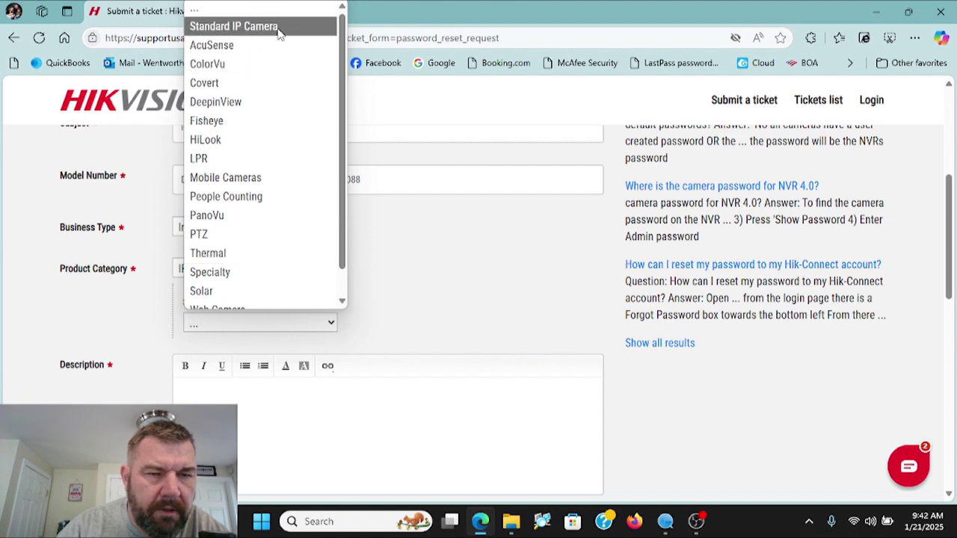
{"action": "left_click", "coordinate": [278, 28]}
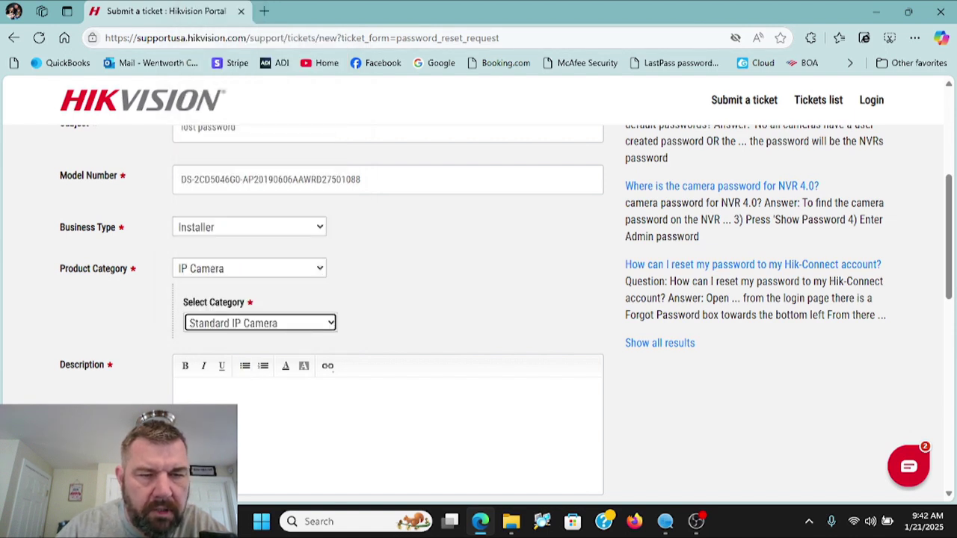
Enter 'lost password' as the ticket description
{"action": "left_click", "coordinate": [223, 402]}
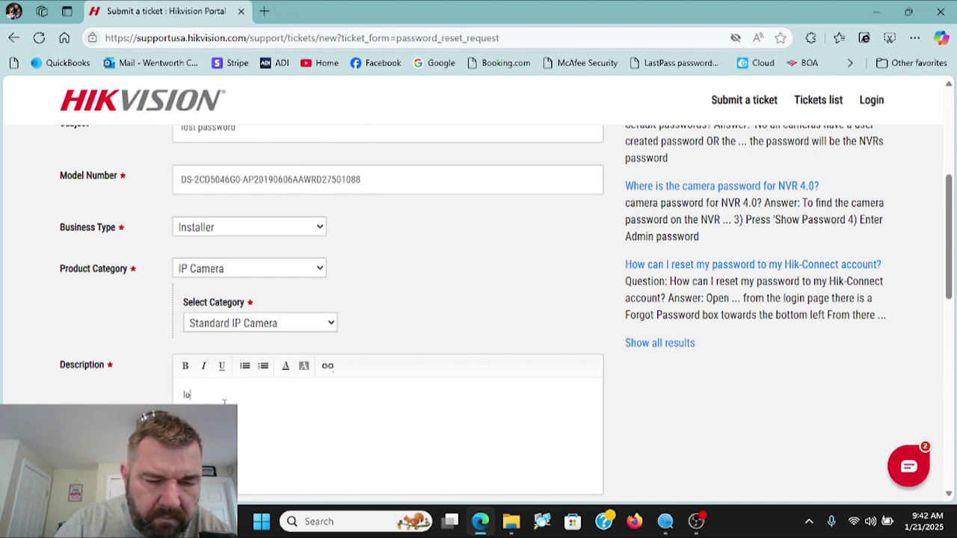
{"action": "type", "text": "lost"}
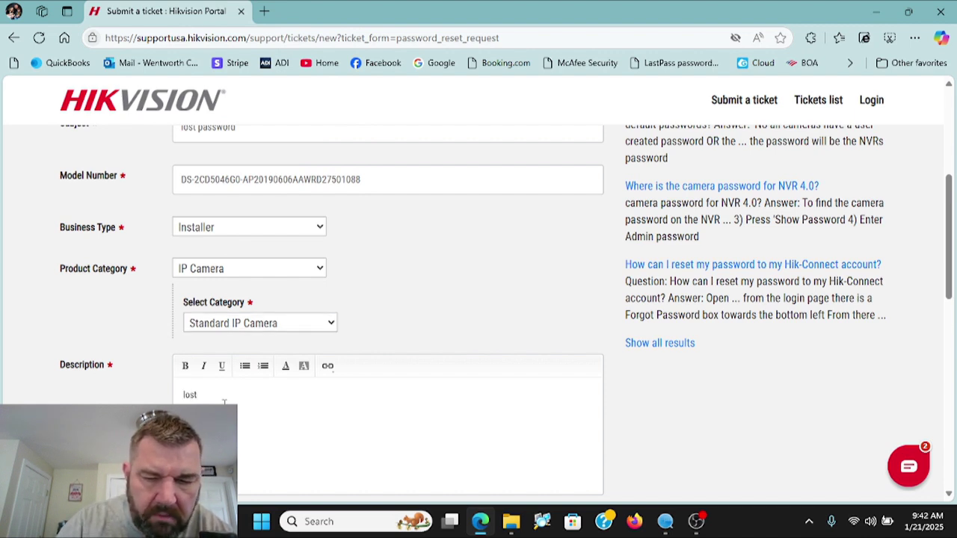
{"action": "type", "text": " passwo"}
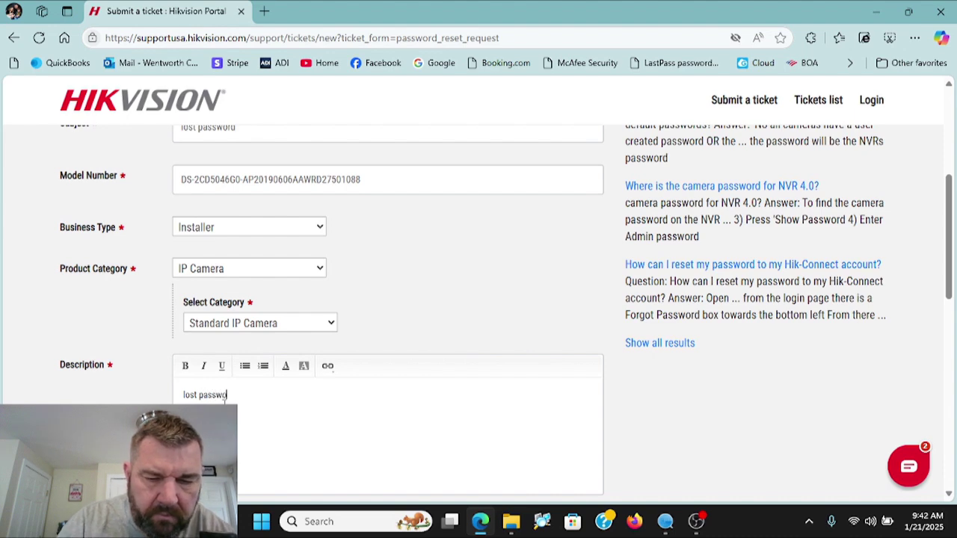
{"action": "type", "text": "rd"}
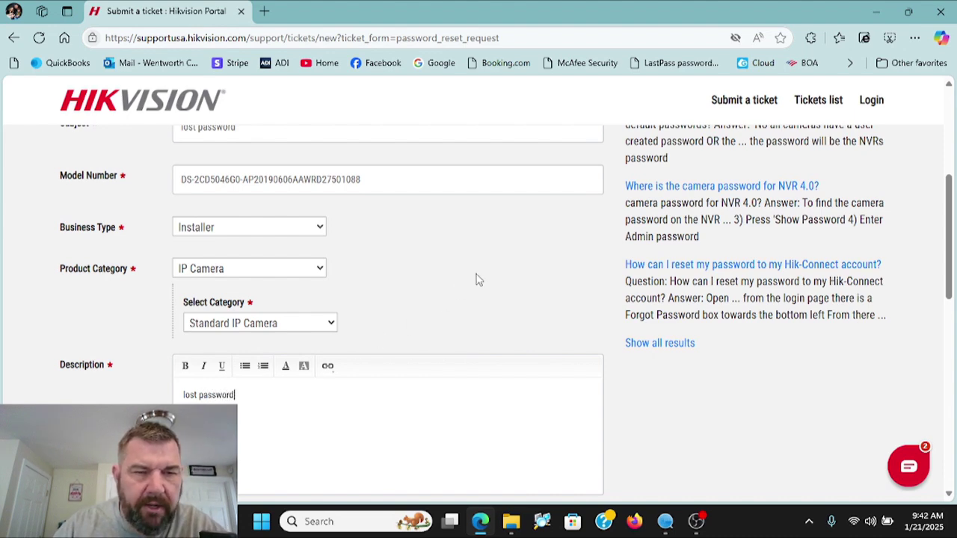
{"action": "scroll", "coordinate": [478, 279], "scroll_direction": "up", "scroll_amount": 3}
{"action": "scroll", "coordinate": [478, 280], "scroll_direction": "up", "scroll_amount": 1}
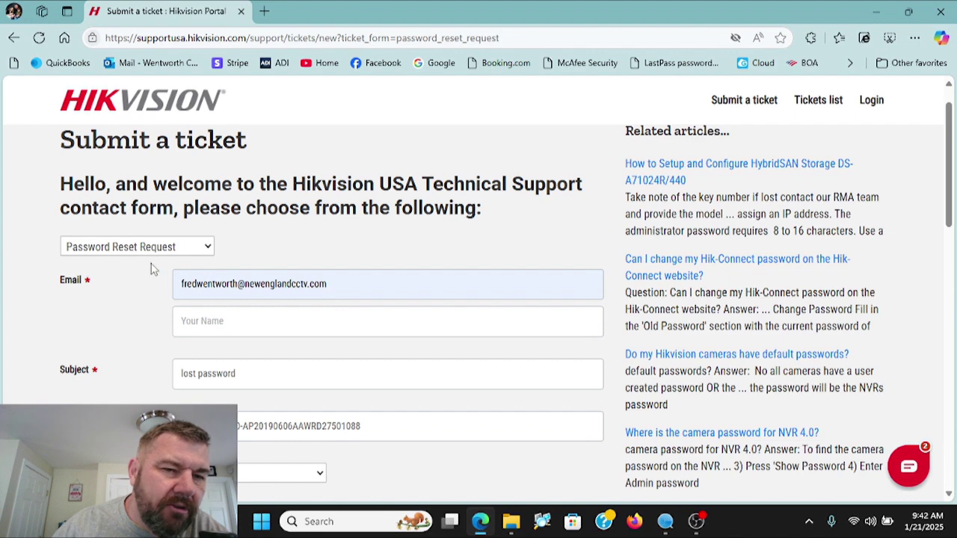
{"action": "scroll", "coordinate": [352, 314], "scroll_direction": "down", "scroll_amount": 1}
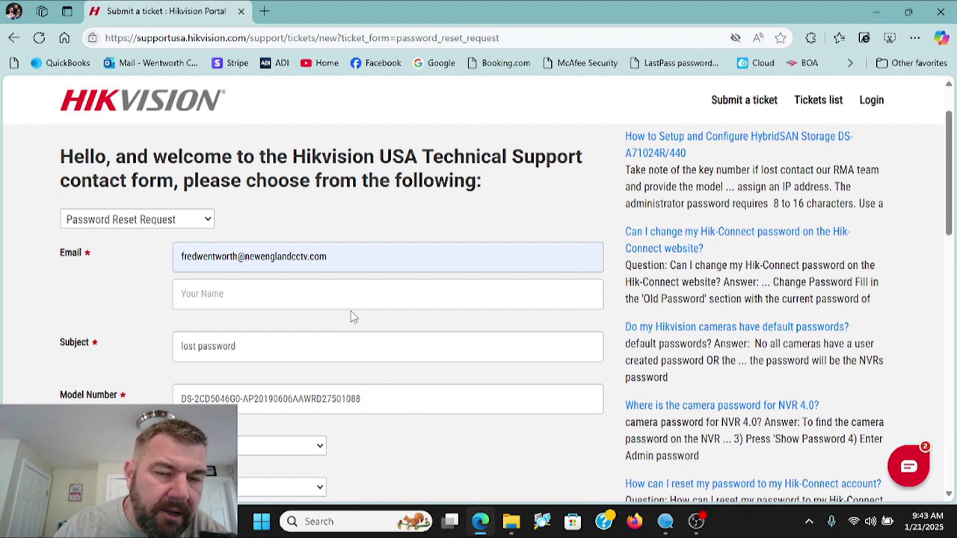
{"action": "scroll", "coordinate": [351, 316], "scroll_direction": "down", "scroll_amount": 2}
{"action": "scroll", "coordinate": [352, 313], "scroll_direction": "down", "scroll_amount": 1}
{"action": "scroll", "coordinate": [351, 314], "scroll_direction": "down", "scroll_amount": 1}
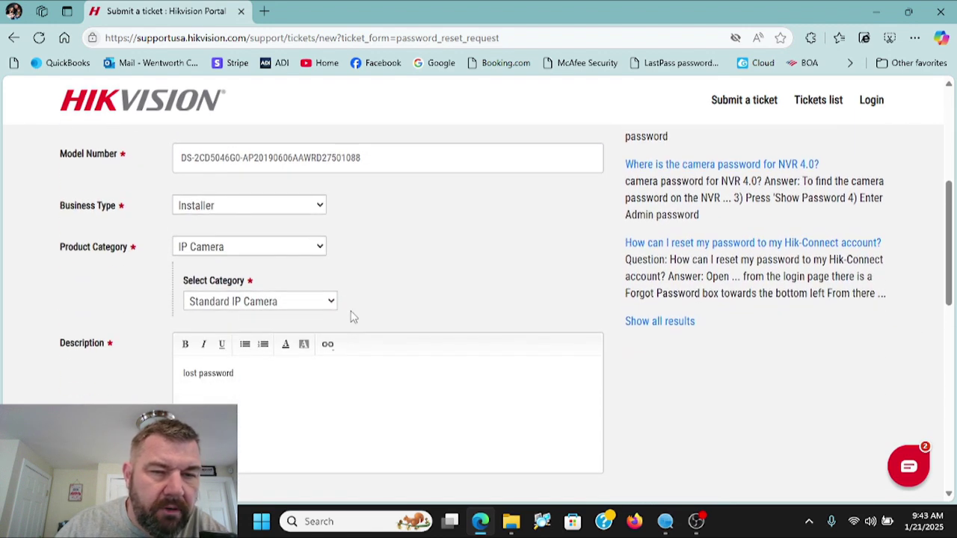
{"action": "scroll", "coordinate": [351, 312], "scroll_direction": "down", "scroll_amount": 1}
{"action": "scroll", "coordinate": [351, 311], "scroll_direction": "down", "scroll_amount": 1}
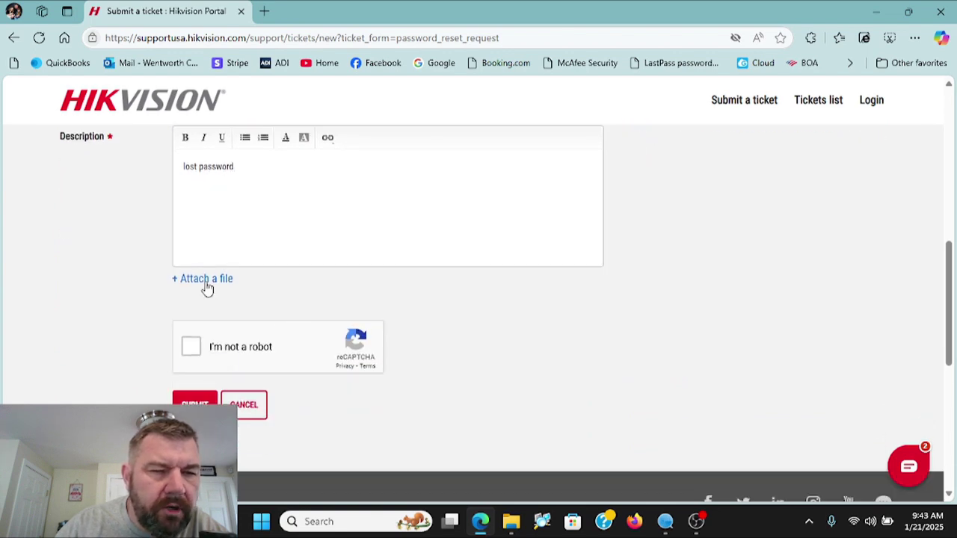
Attach the newest Downloads file, the camera's exported key request, to the support ticket
{"action": "left_click", "coordinate": [204, 281]}
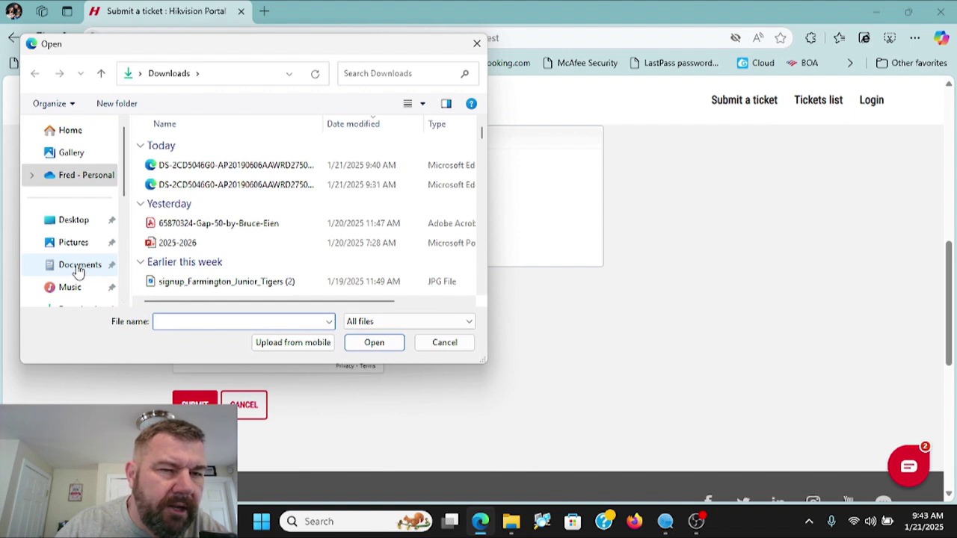
{"action": "scroll", "coordinate": [78, 270], "scroll_direction": "down", "scroll_amount": 2}
{"action": "left_click", "coordinate": [73, 175]}
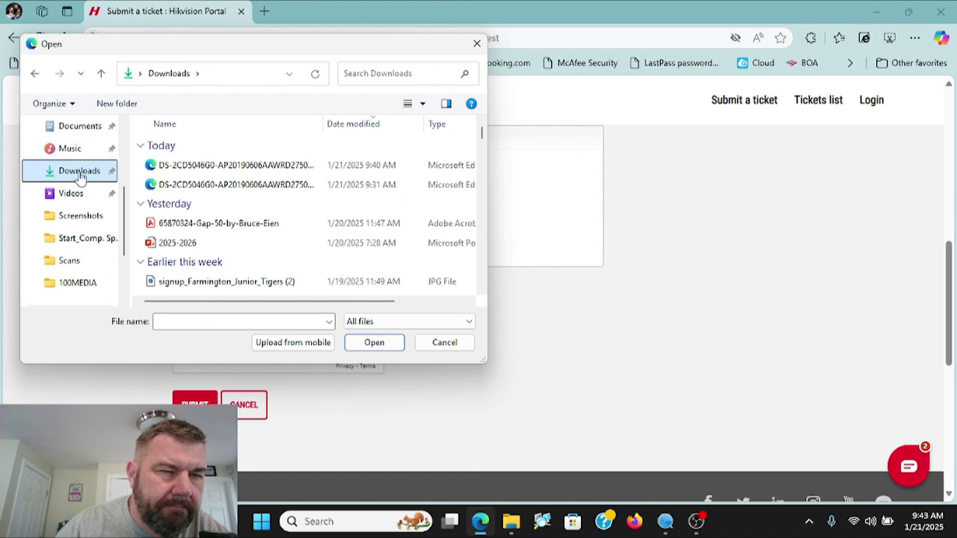
{"action": "double_click", "coordinate": [186, 165]}
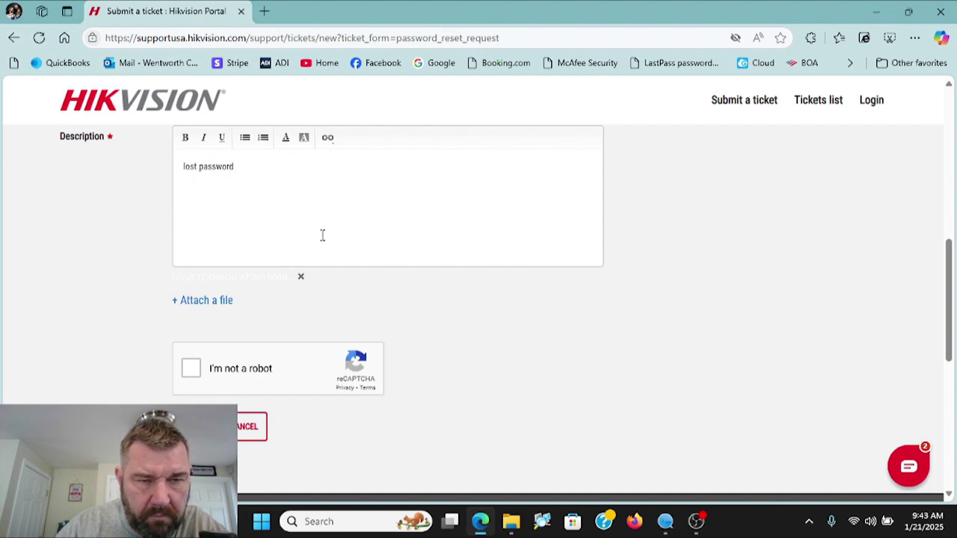
{"action": "scroll", "coordinate": [232, 343], "scroll_direction": "down", "scroll_amount": 1}
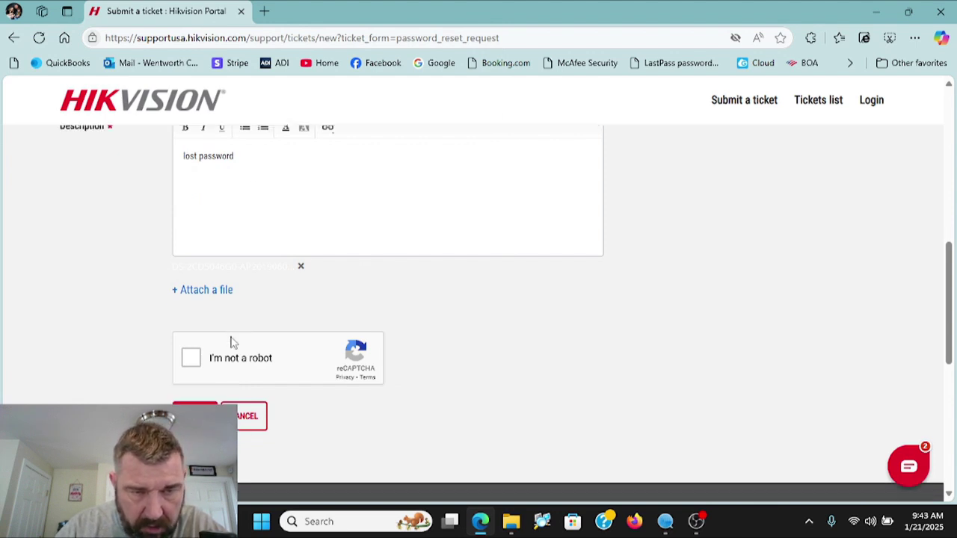
Start the I'm not a robot check and verify the five car images
{"action": "scroll", "coordinate": [231, 342], "scroll_direction": "up", "scroll_amount": 1}
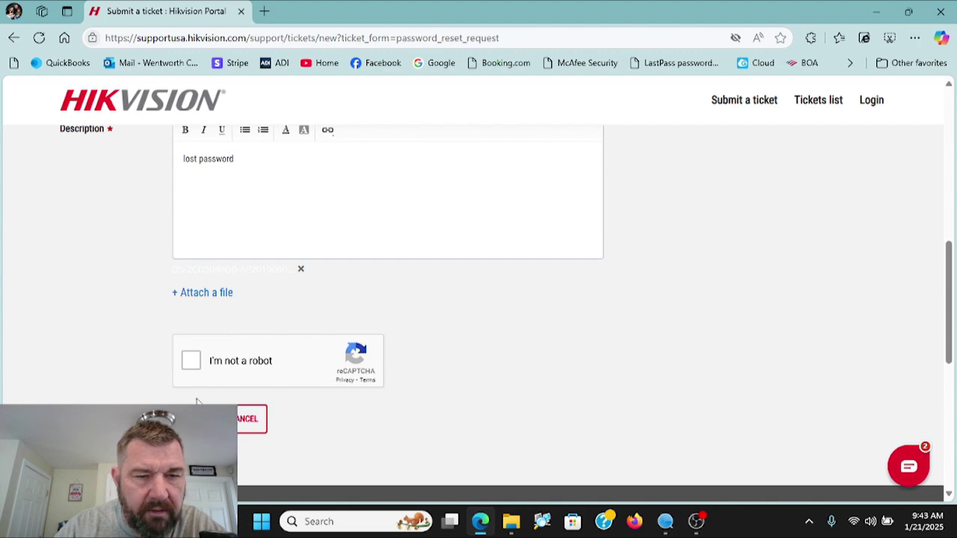
{"action": "left_click", "coordinate": [191, 362]}
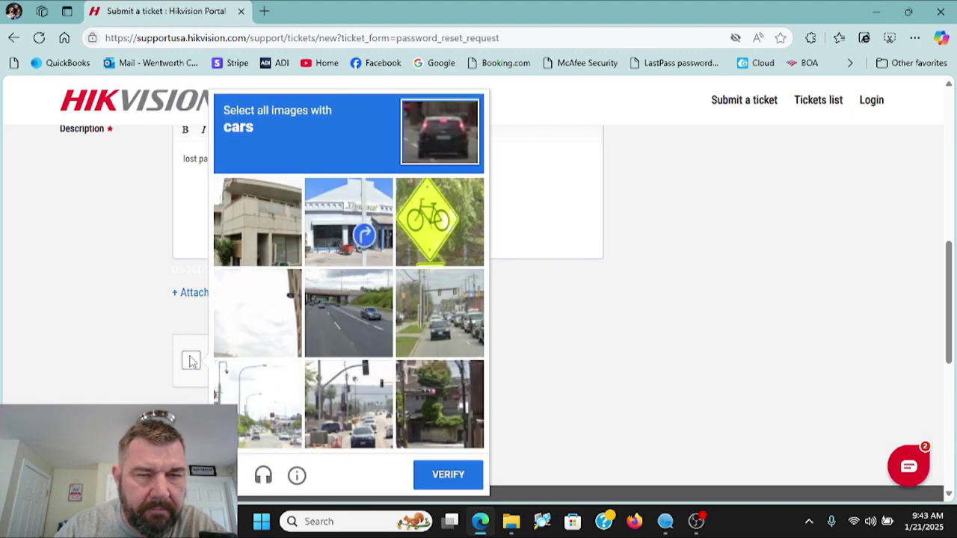
{"action": "left_click", "coordinate": [357, 318]}
{"action": "left_click", "coordinate": [433, 326]}
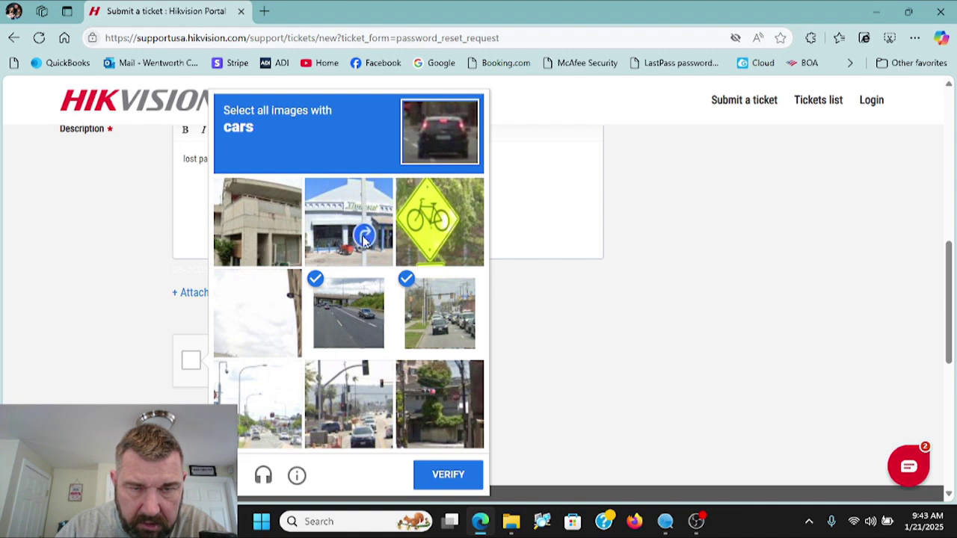
{"action": "left_click", "coordinate": [376, 407]}
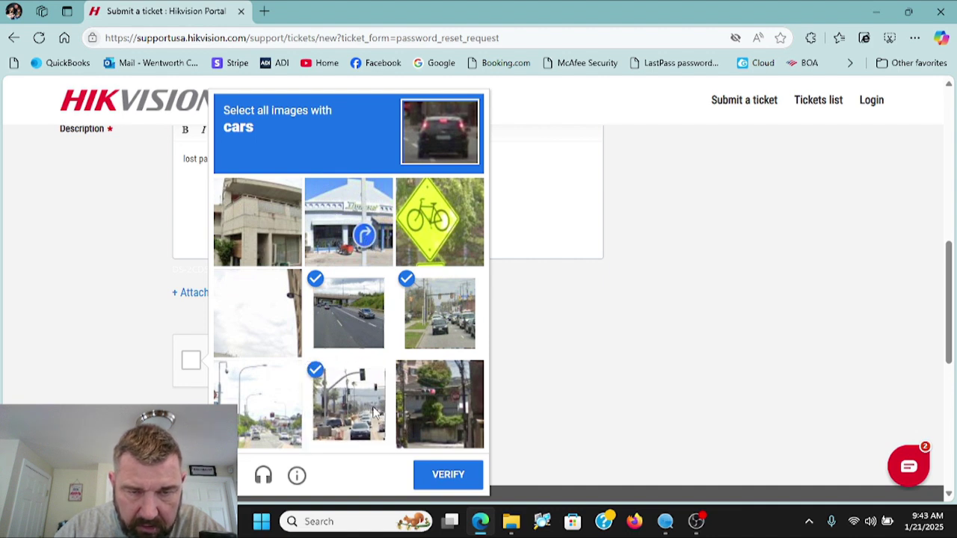
{"action": "left_click", "coordinate": [281, 422]}
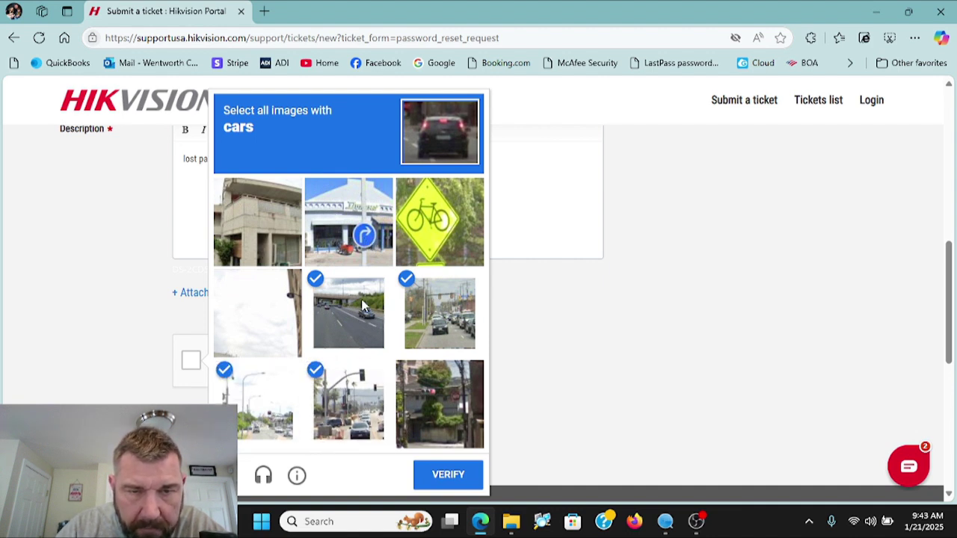
{"action": "left_click", "coordinate": [327, 241]}
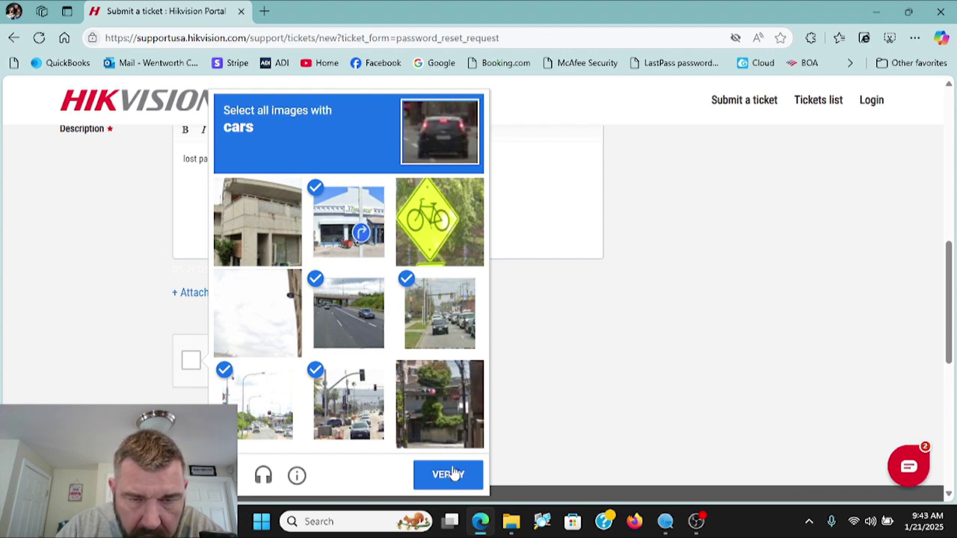
{"action": "left_click", "coordinate": [453, 476]}
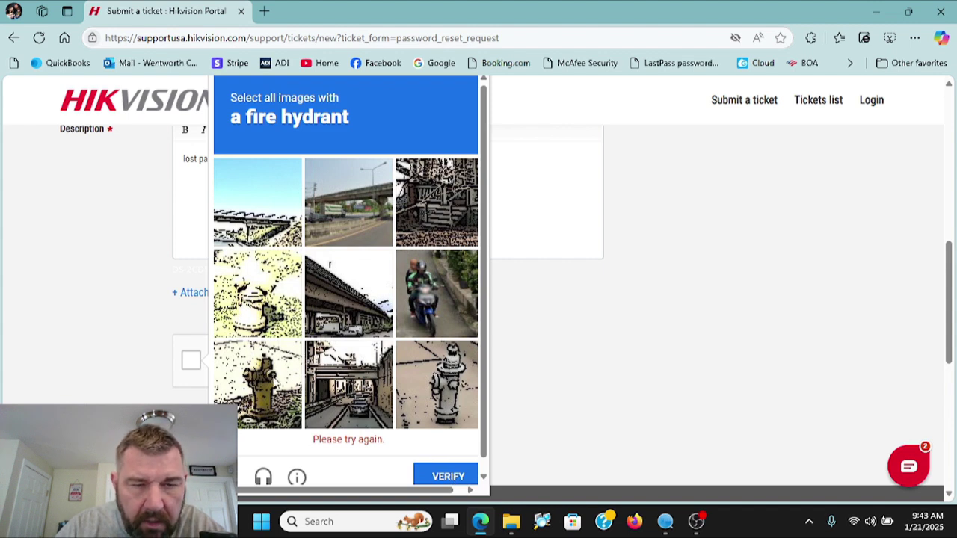
Verify the three fire hydrant images and submit the password reset ticket
{"action": "left_click", "coordinate": [275, 382]}
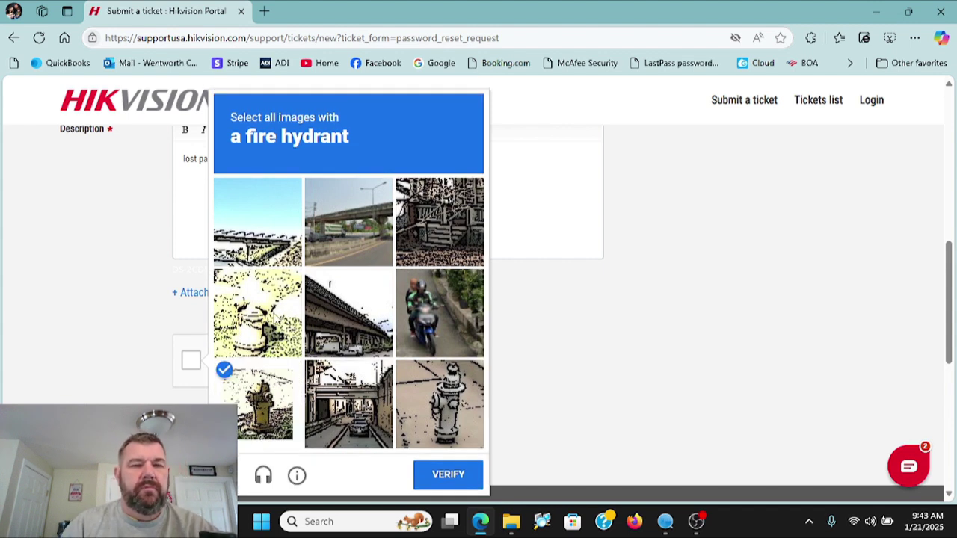
{"action": "left_click", "coordinate": [278, 318]}
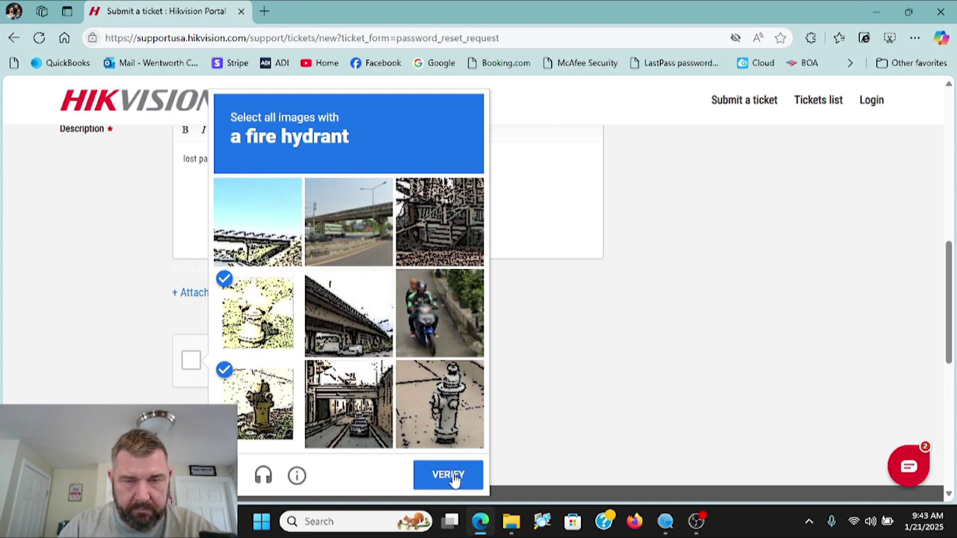
{"action": "left_click", "coordinate": [446, 426]}
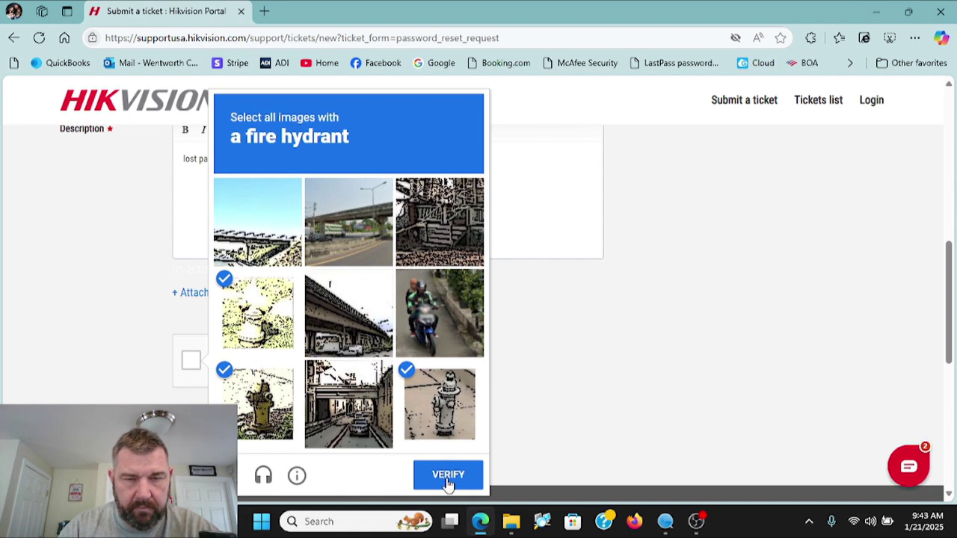
{"action": "left_click", "coordinate": [447, 479]}
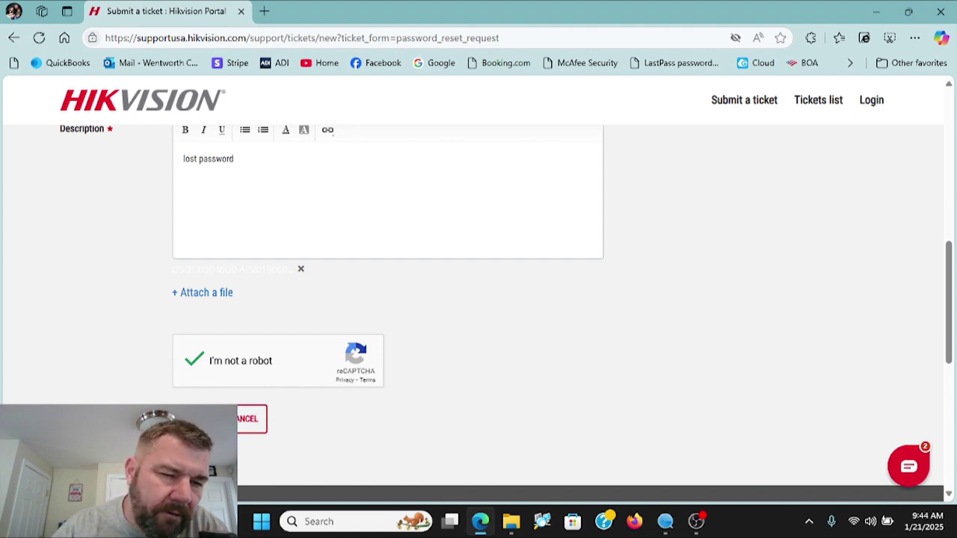
{"action": "left_click", "coordinate": [198, 419]}
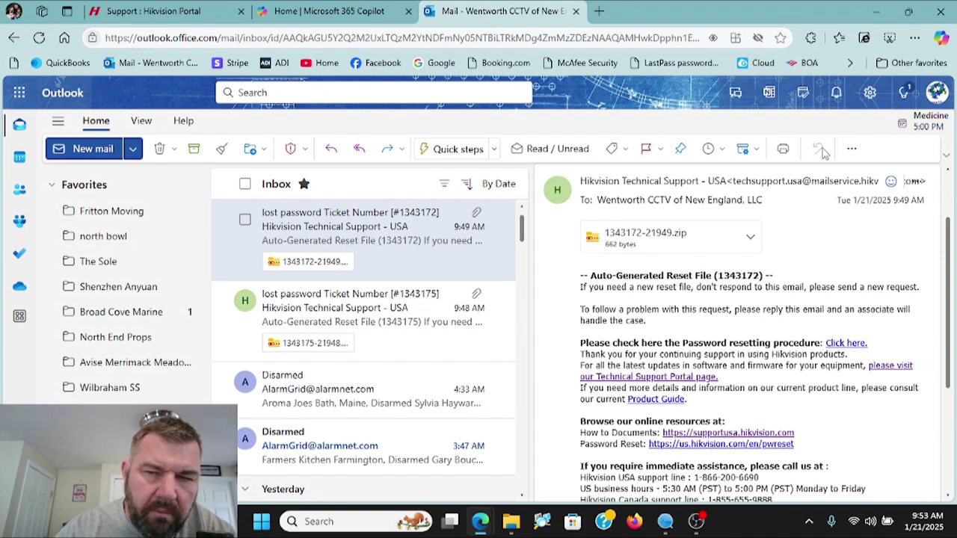
Download the 1343172-21949.zip attachment from the Auto-Generated Reset File email
{"action": "double_click", "coordinate": [671, 238]}
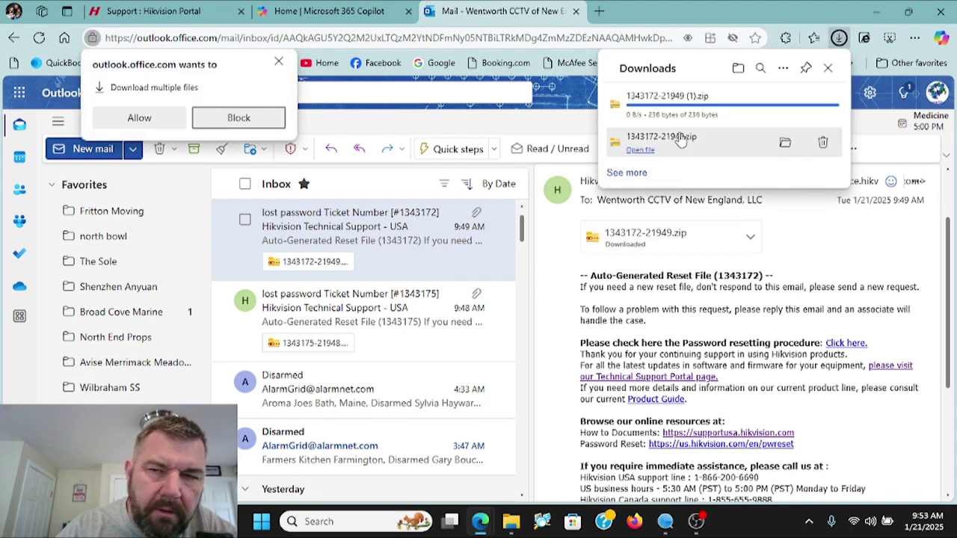
Copy the DS-2CD5046G0 key file from the reset zip into Downloads, then minimize Explorer
{"action": "left_click", "coordinate": [639, 105]}
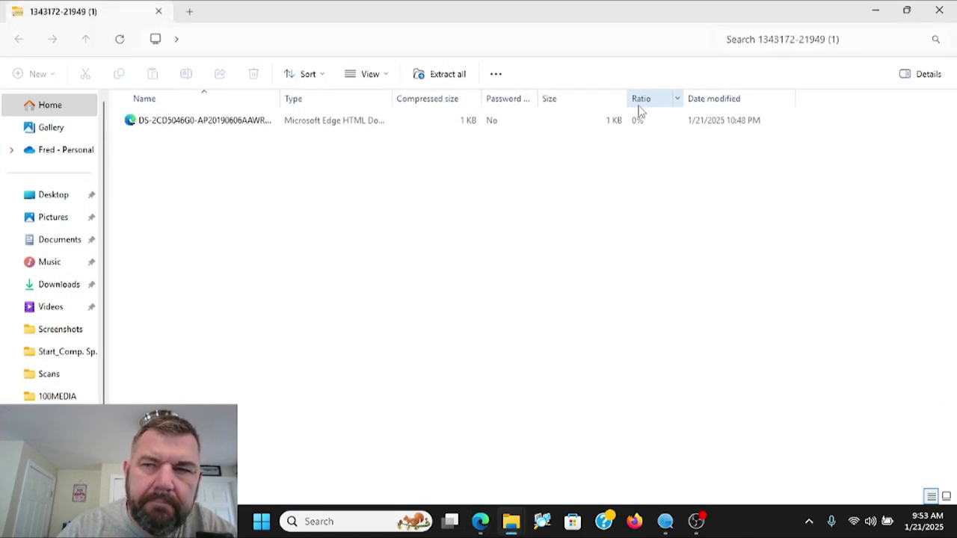
{"action": "left_click", "coordinate": [194, 127]}
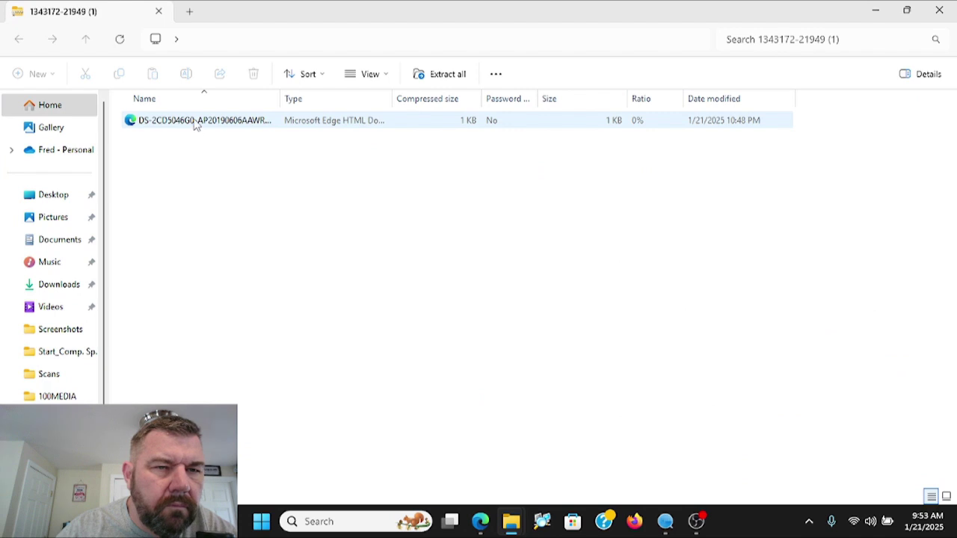
{"action": "left_click_drag", "start_coordinate": [195, 127], "coordinate": [63, 251]}
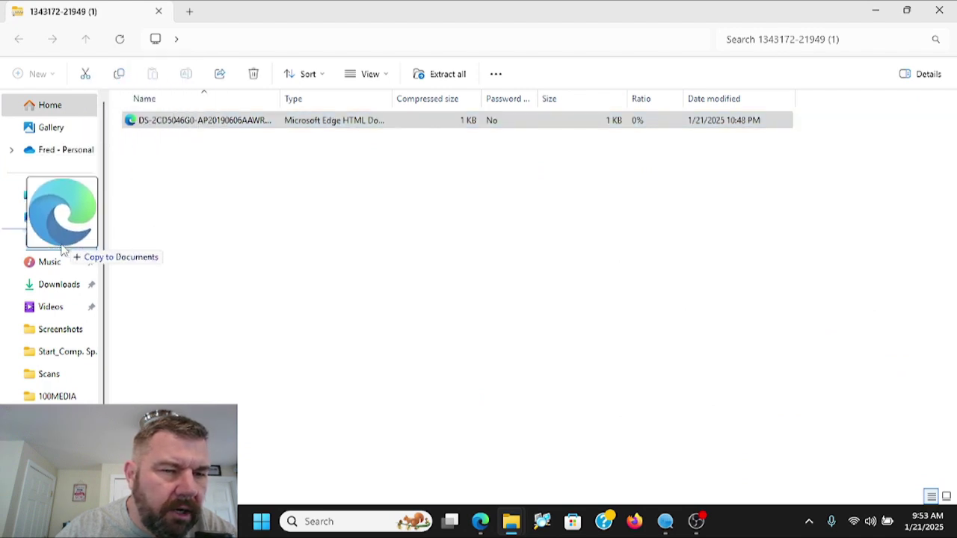
{"action": "left_click_drag", "start_coordinate": [64, 251], "coordinate": [51, 290]}
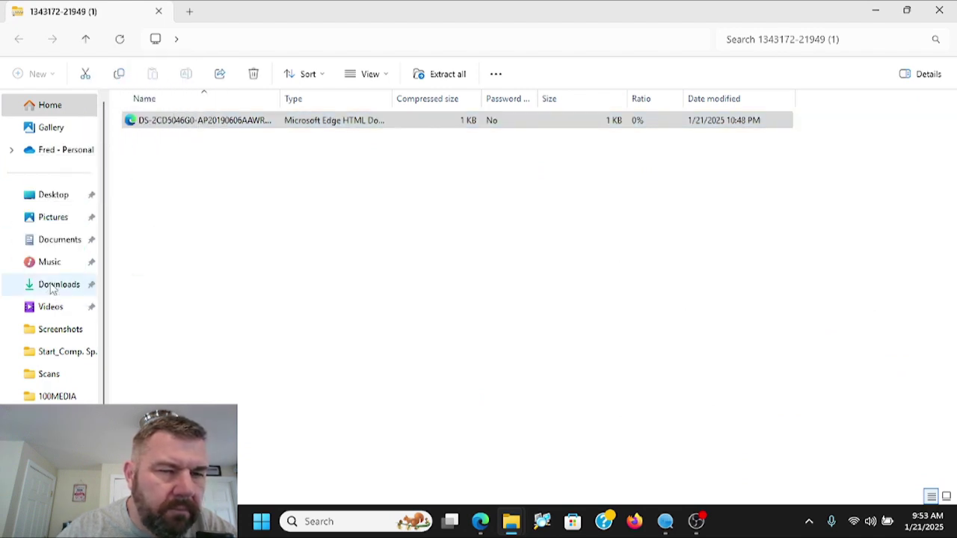
{"action": "left_click", "coordinate": [51, 288]}
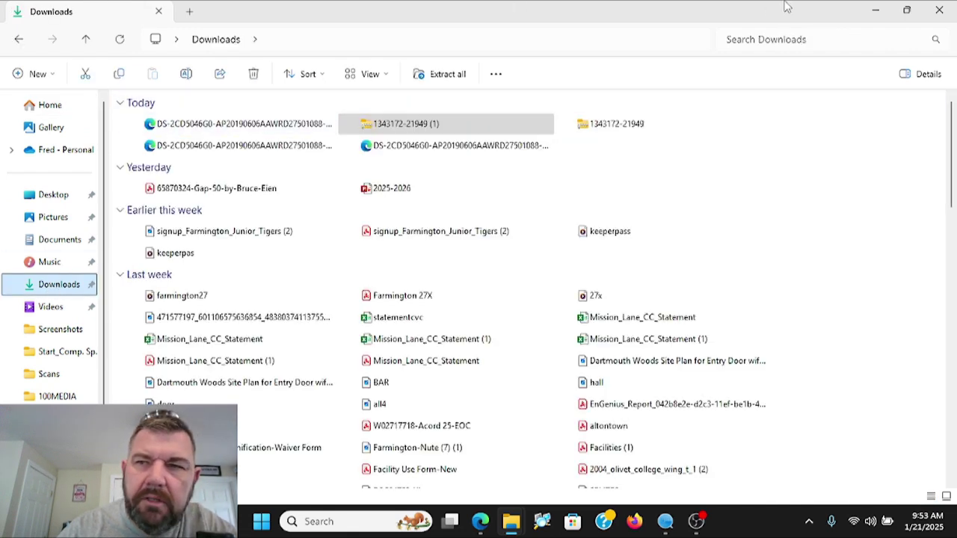
{"action": "left_click", "coordinate": [873, 10]}
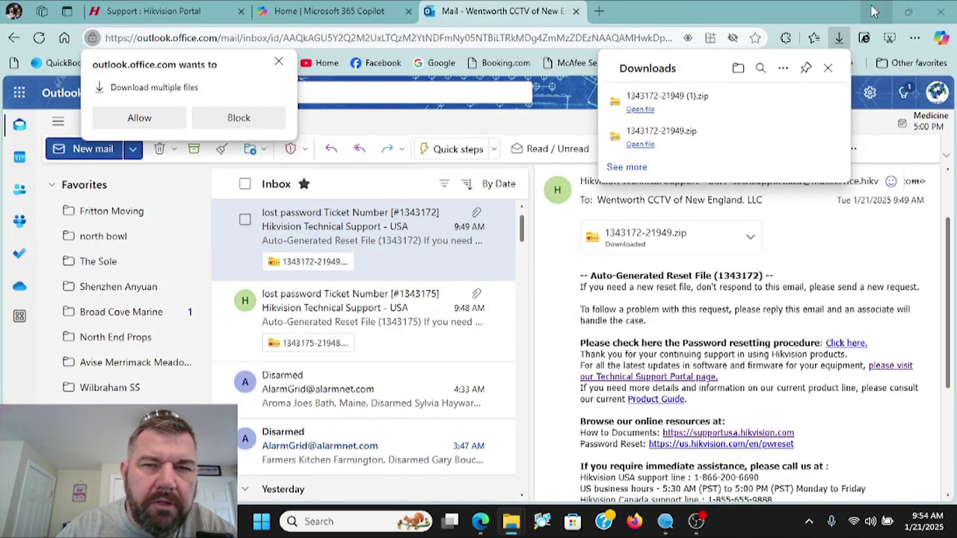
Select camera 001 in SADP and launch Forgot Password for it
{"action": "left_click", "coordinate": [671, 522]}
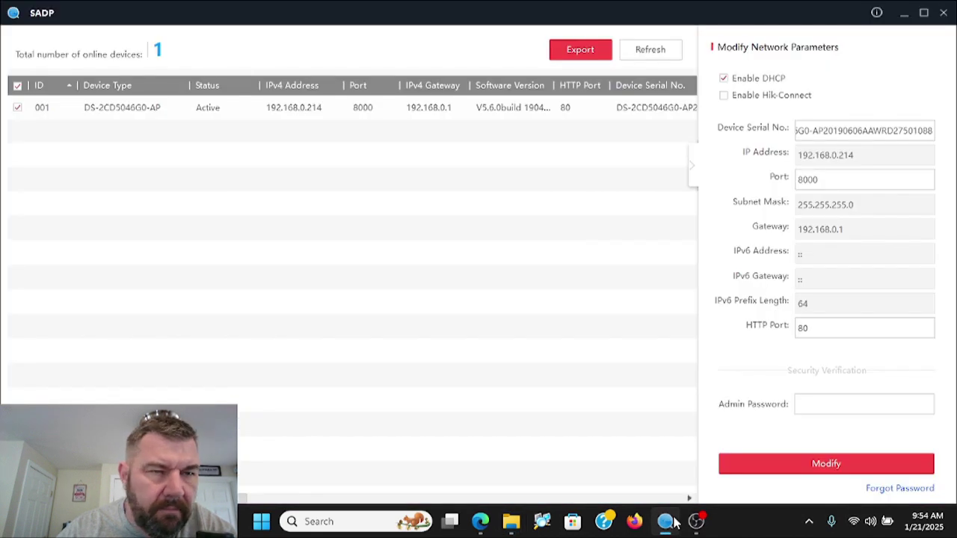
{"action": "left_click", "coordinate": [17, 110]}
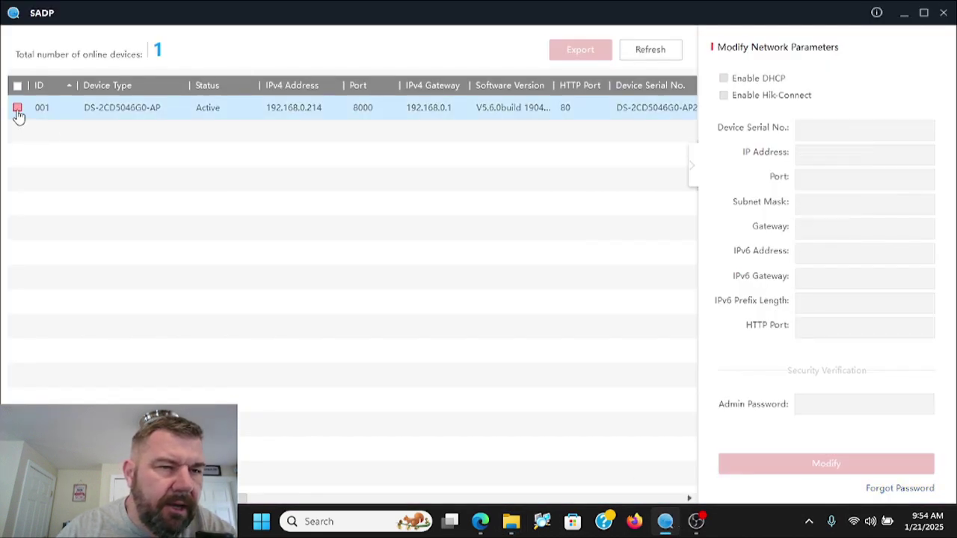
{"action": "left_click", "coordinate": [18, 111]}
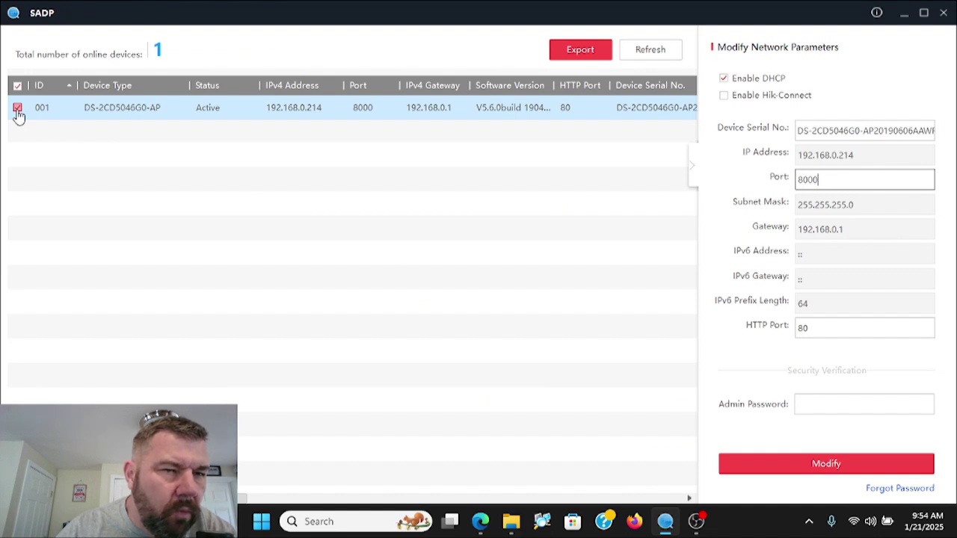
{"action": "left_click", "coordinate": [888, 492]}
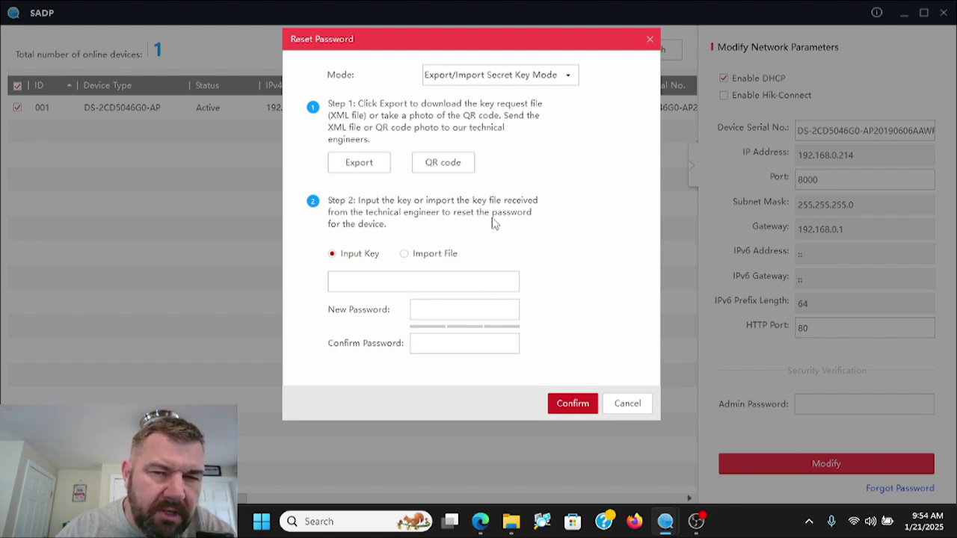
Choose key-file import and load the newest downloaded reset key file
{"action": "left_click", "coordinate": [404, 254]}
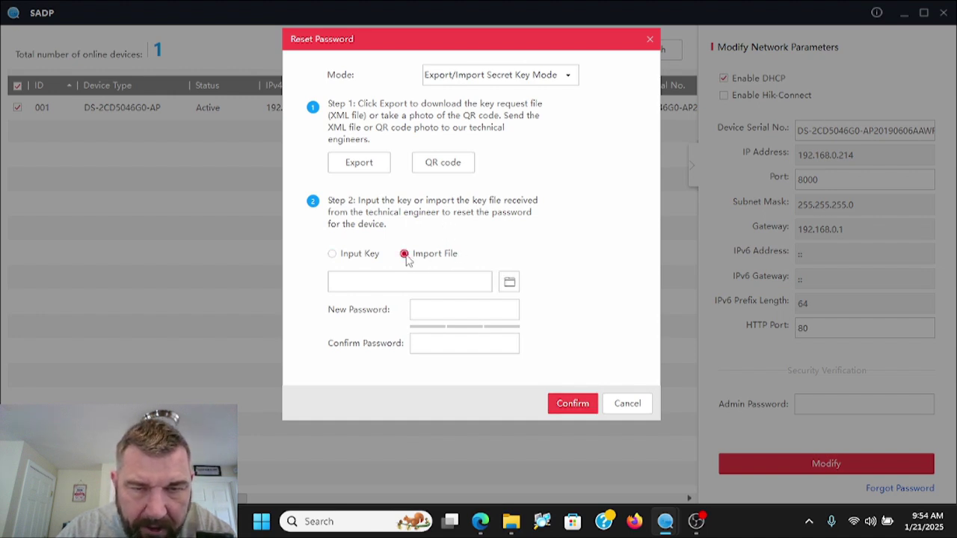
{"action": "left_click", "coordinate": [509, 281]}
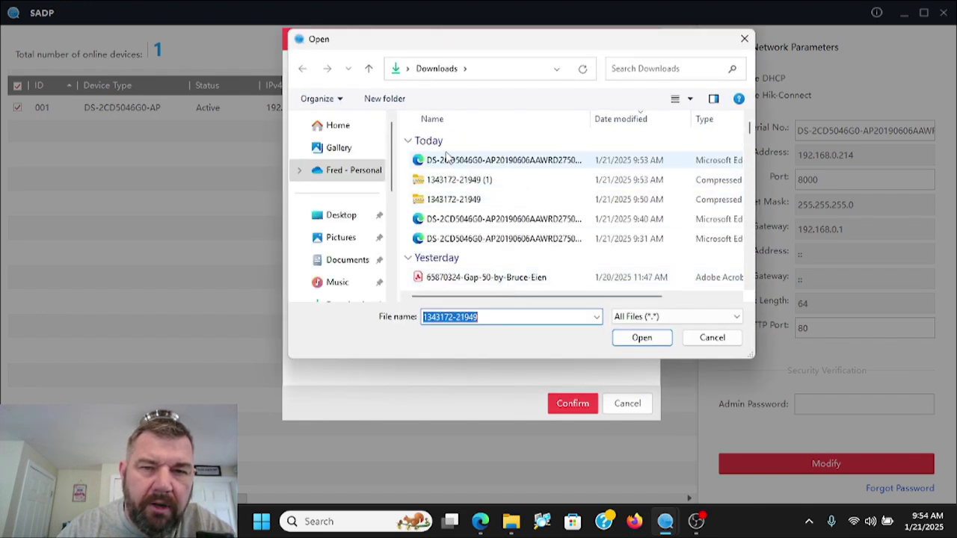
{"action": "mouse_move", "coordinate": [503, 160]}
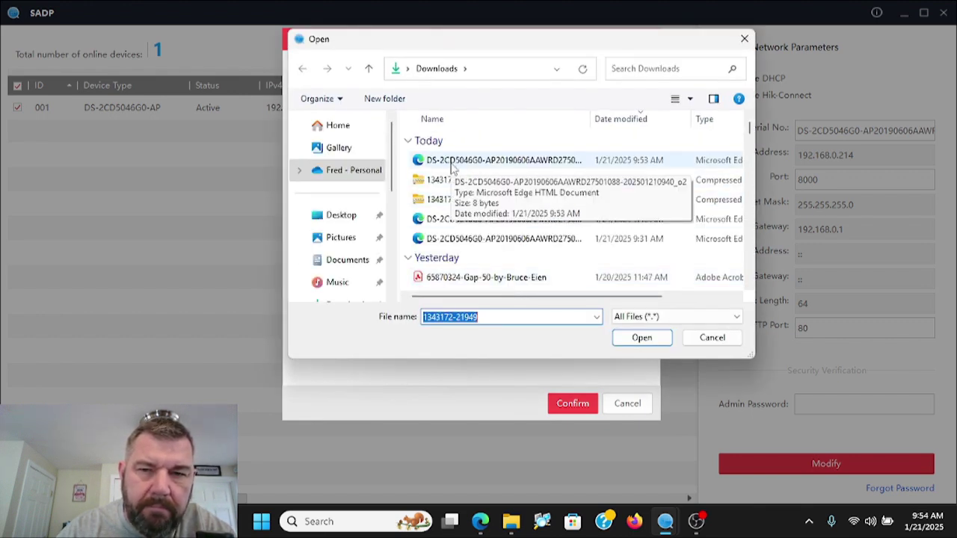
{"action": "double_click", "coordinate": [451, 162]}
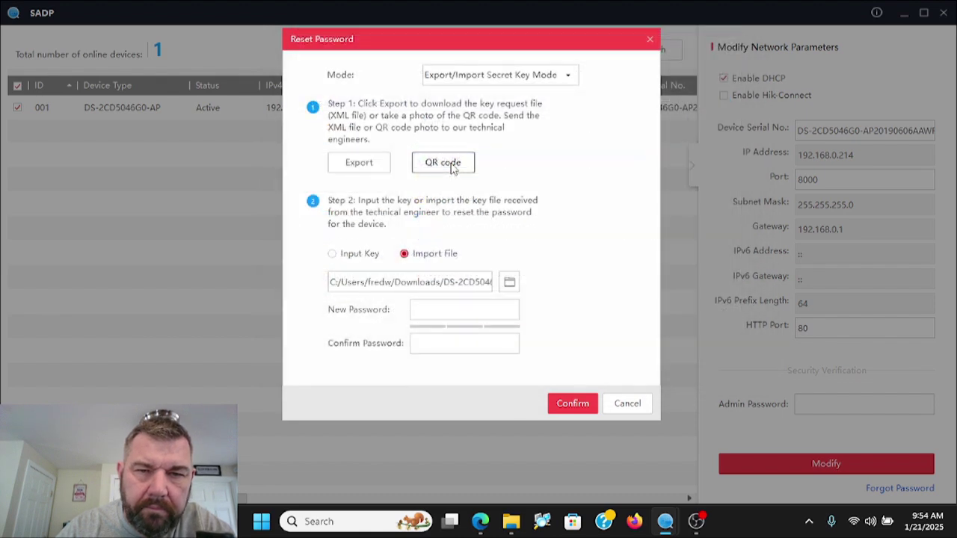
Enter and confirm the new password, apply the reset, and reselect the camera
{"action": "left_click", "coordinate": [449, 310]}
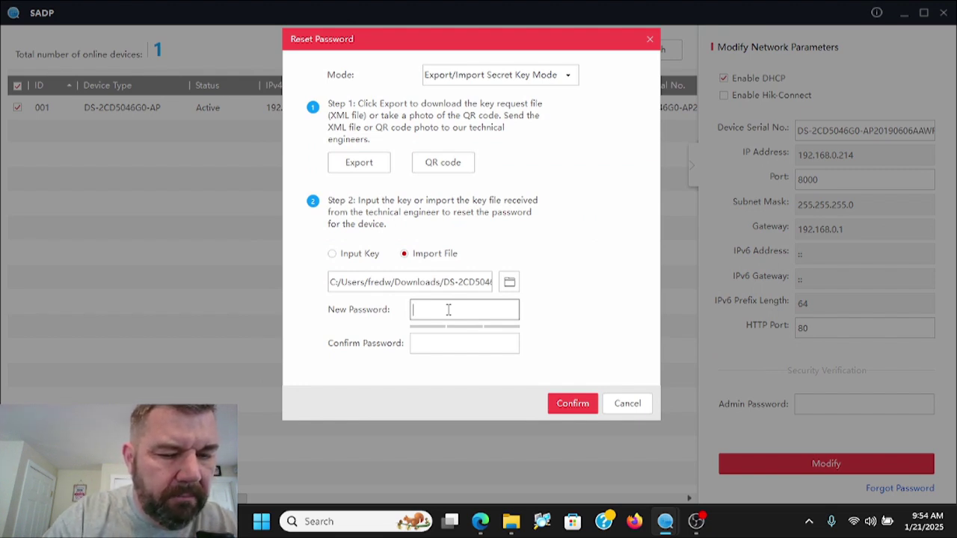
{"action": "type", "text": "a"}
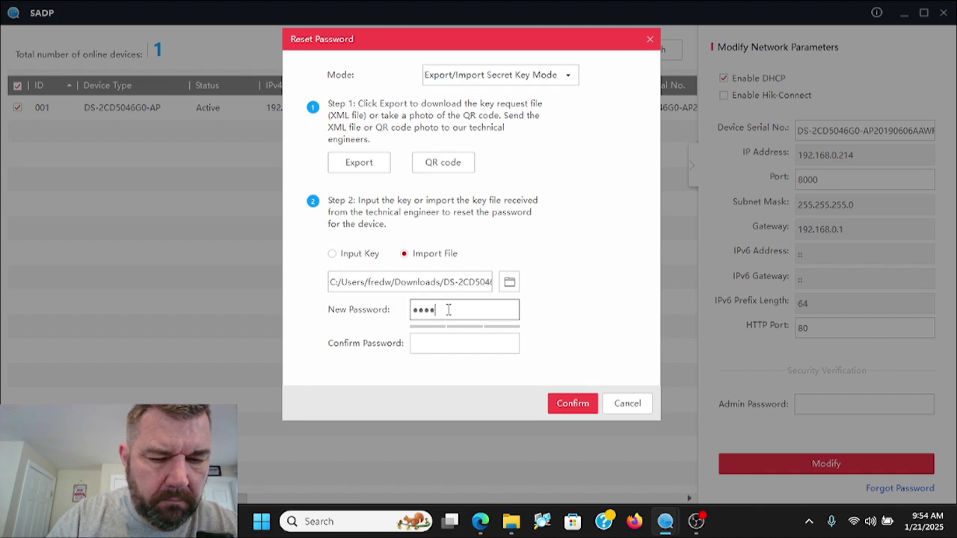
{"action": "type", "text": "aaa"}
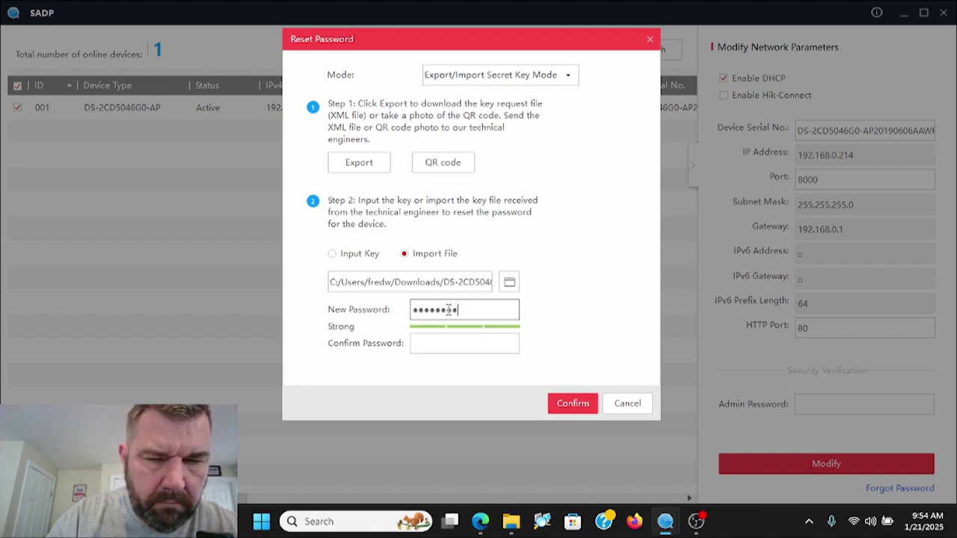
{"action": "left_click", "coordinate": [445, 342]}
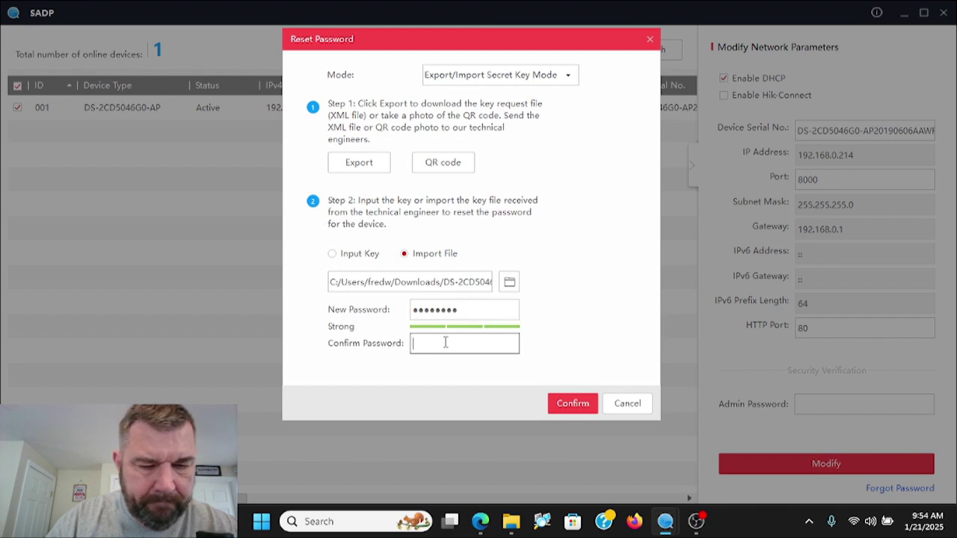
{"action": "type", "text": "aa"}
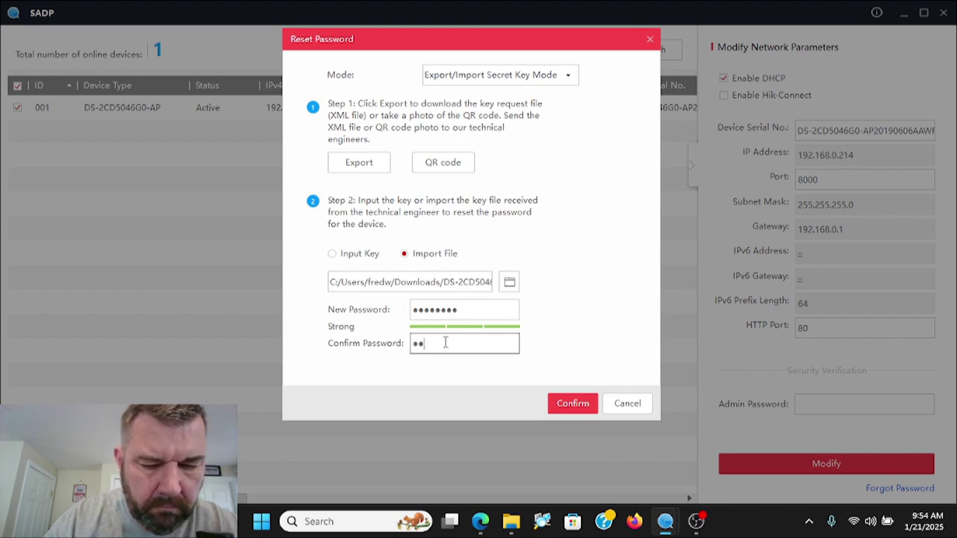
{"action": "type", "text": "aaaaaa"}
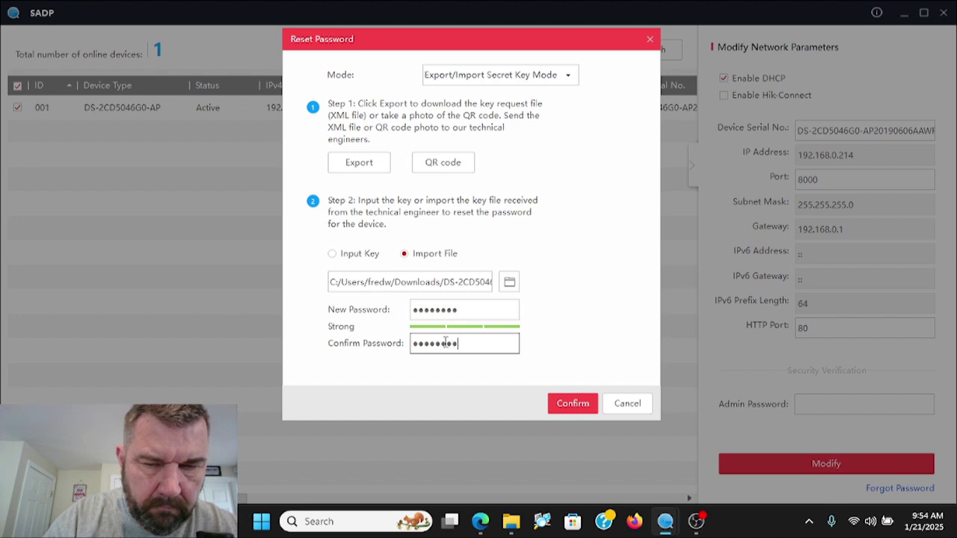
{"action": "left_click", "coordinate": [575, 407]}
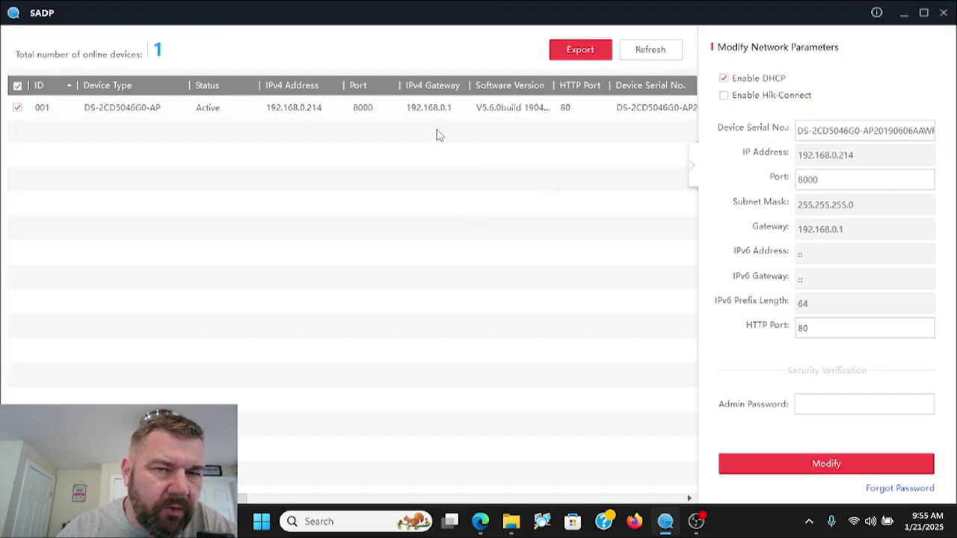
{"action": "left_click", "coordinate": [314, 114]}
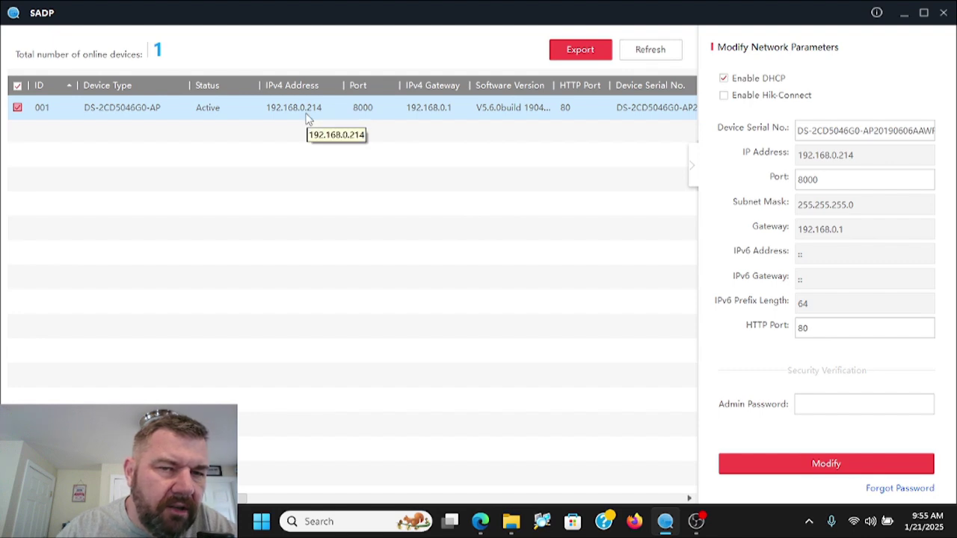
Minimize SADP and browse Edge to 192.168.0.217
{"action": "left_click", "coordinate": [906, 16]}
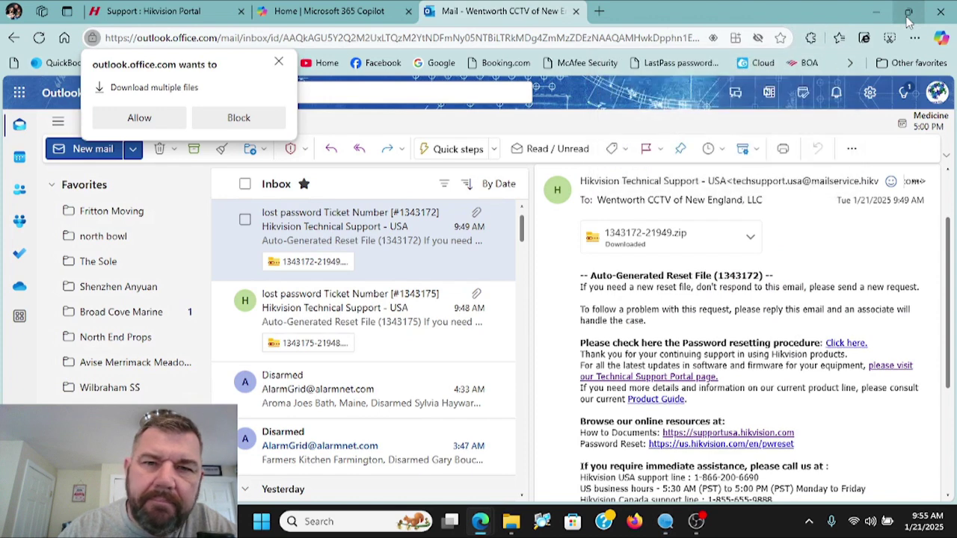
{"action": "left_click", "coordinate": [389, 31]}
{"action": "type", "text": "192"}
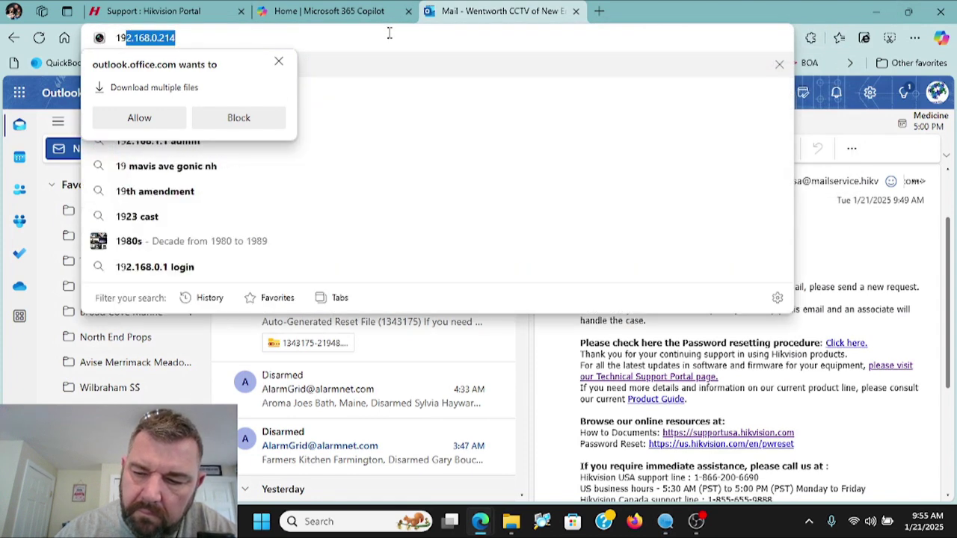
{"action": "type", "text": ".168.0.2"}
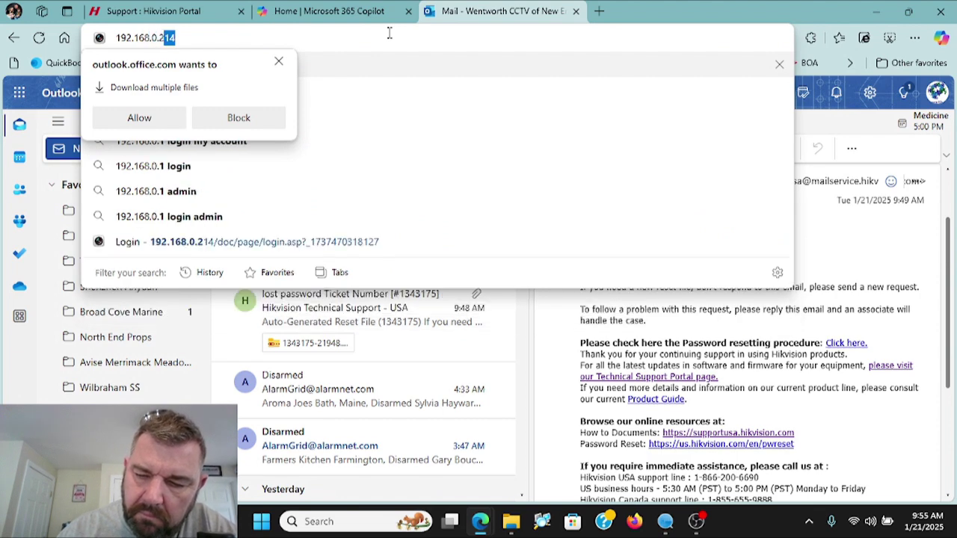
{"action": "type", "text": "17"}
{"action": "key", "text": "Return"}
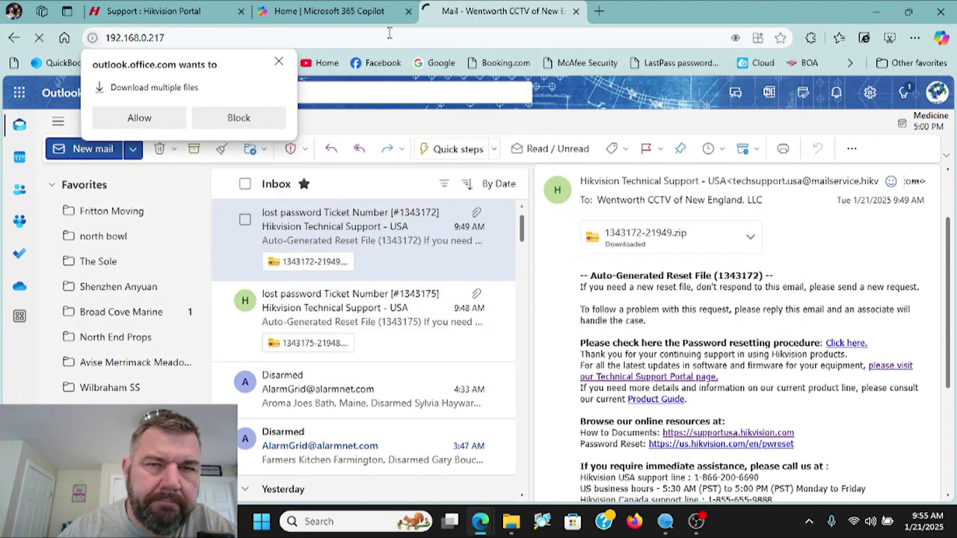
Check the camera's IP in SADP and correct the address to 192.168.0.214
{"action": "left_click", "coordinate": [666, 524]}
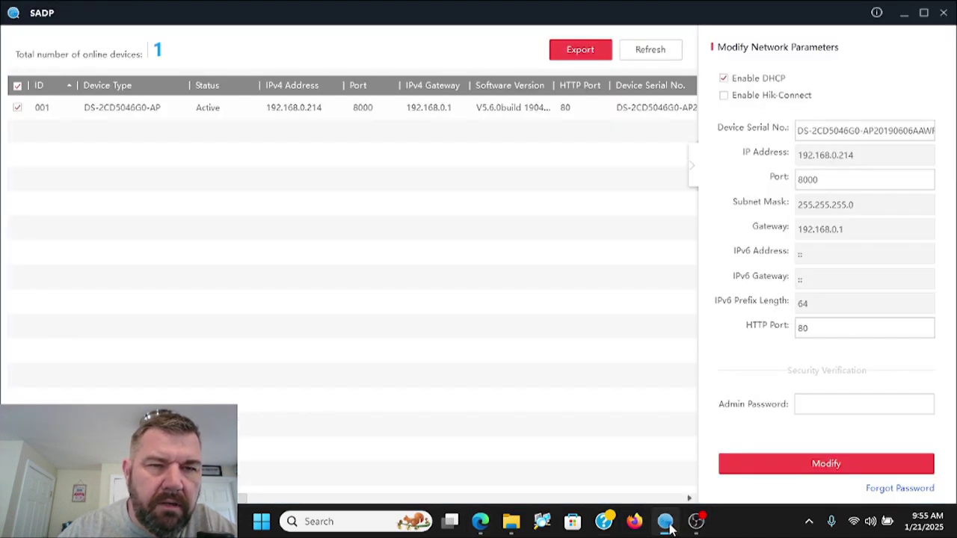
{"action": "left_click", "coordinate": [905, 16]}
{"action": "left_click", "coordinate": [229, 38]}
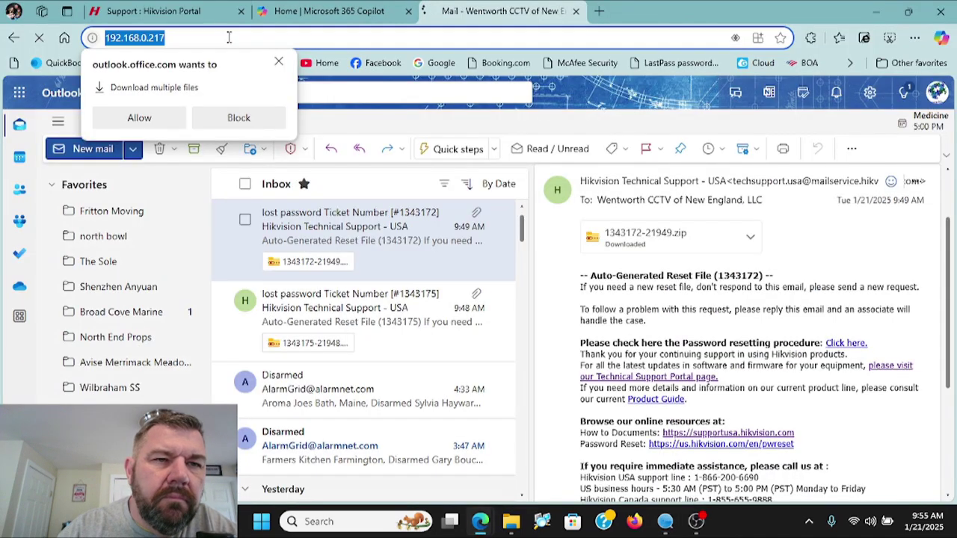
{"action": "key", "text": "BackSpace"}
{"action": "type", "text": "4"}
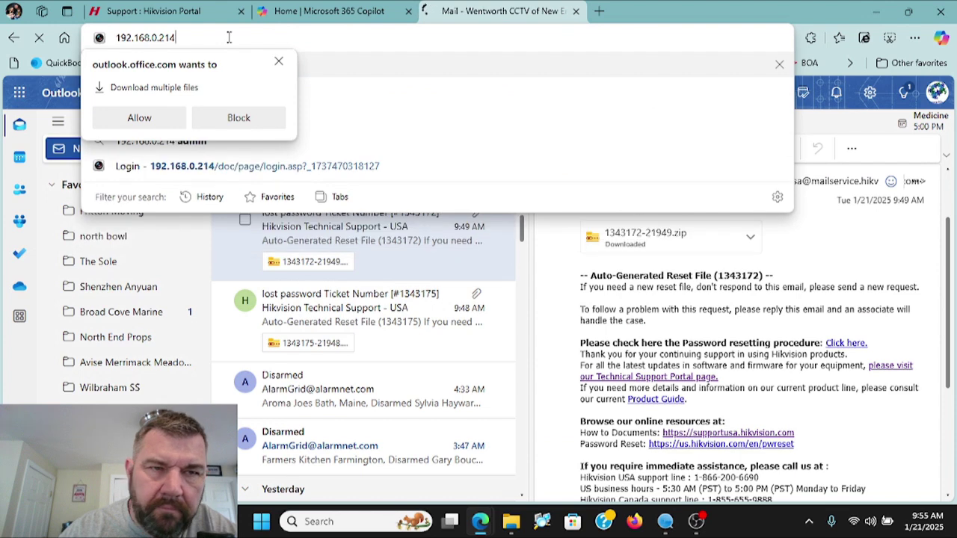
{"action": "key", "text": "Return"}
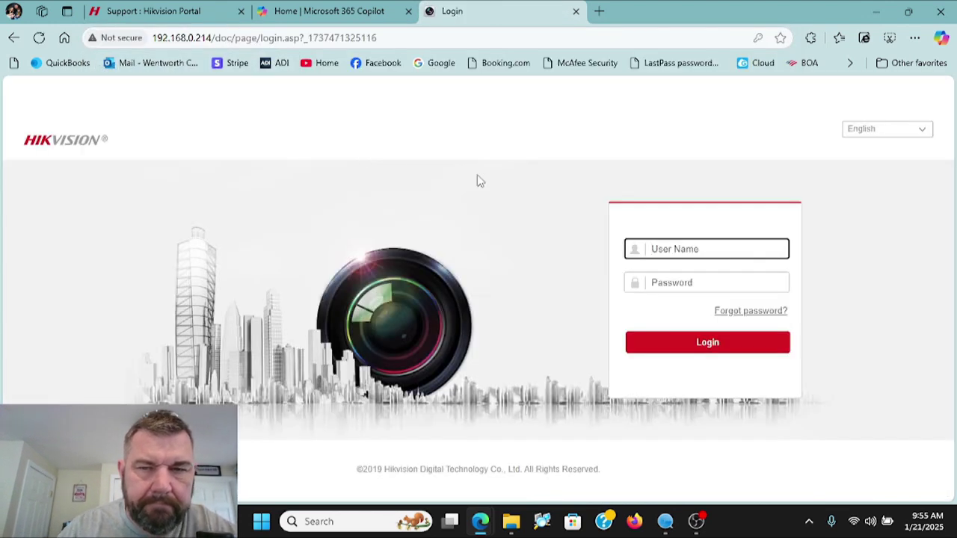
Log in to the camera's web page as admin with the new password
{"action": "type", "text": "ad"}
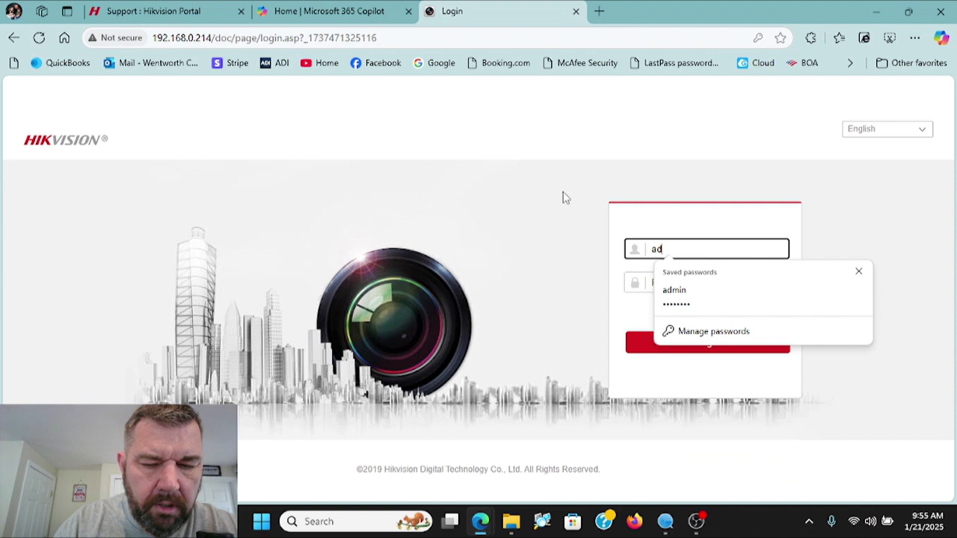
{"action": "type", "text": "min"}
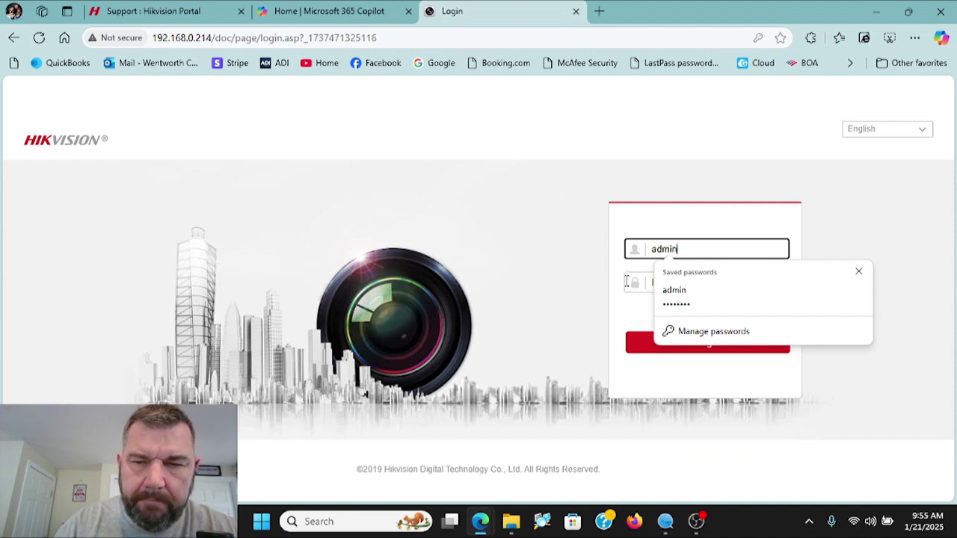
{"action": "left_click", "coordinate": [628, 282]}
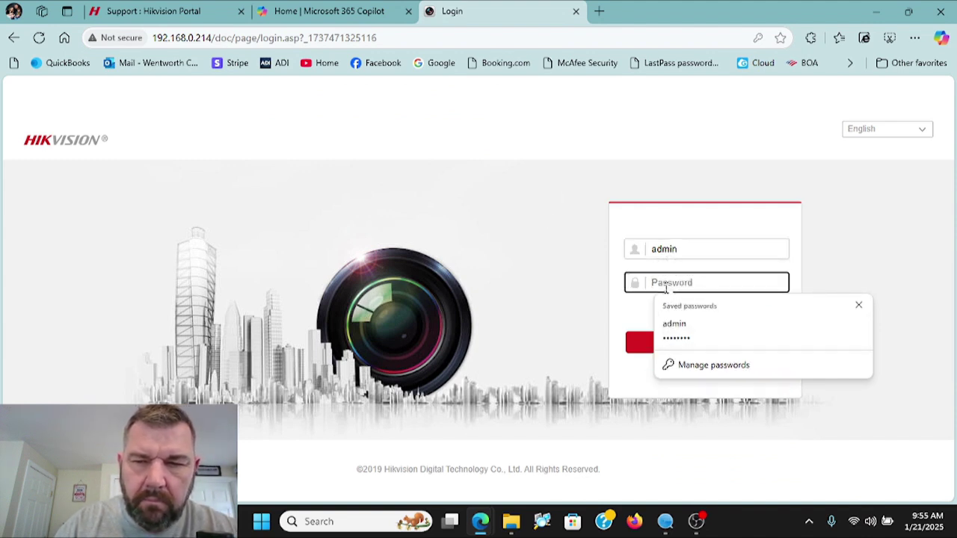
{"action": "type", "text": "***"}
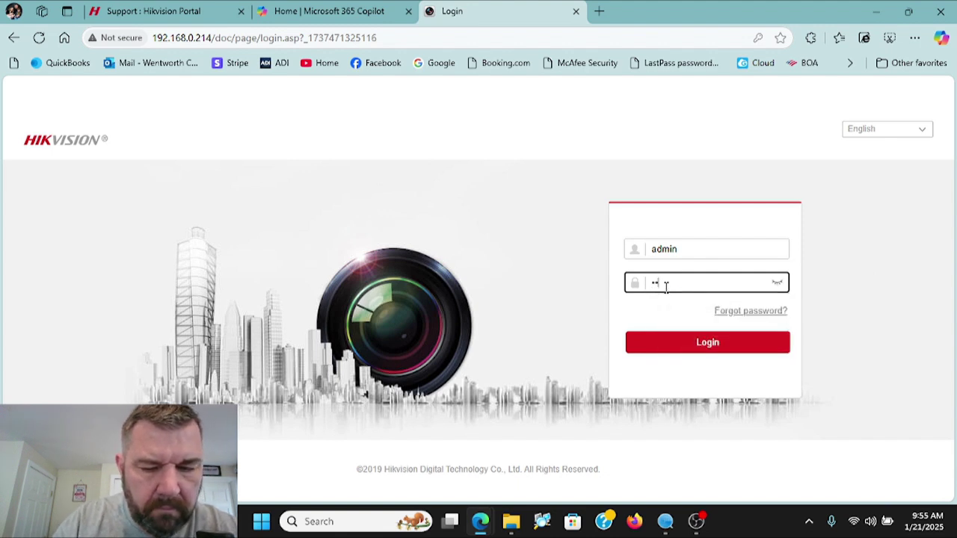
{"action": "type", "text": "****"}
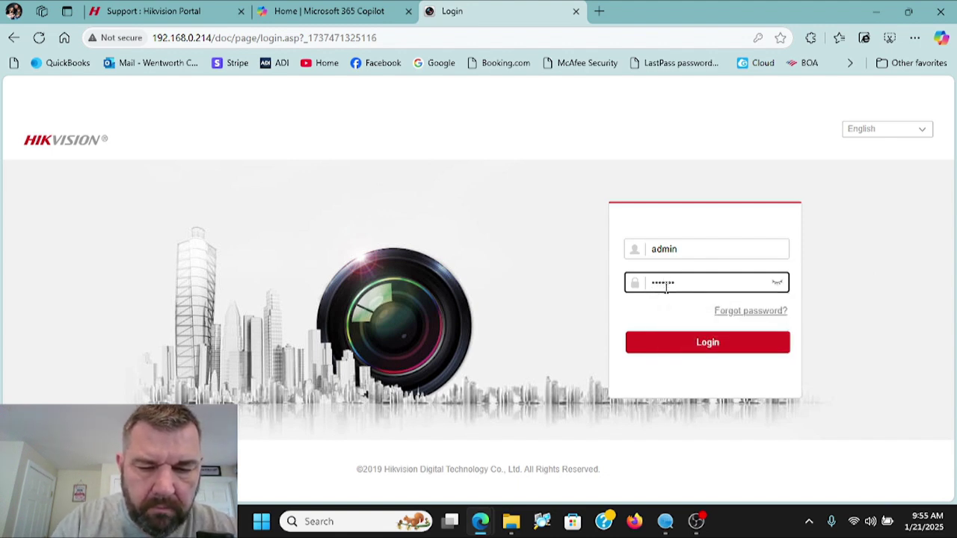
{"action": "type", "text": "*"}
{"action": "left_click", "coordinate": [674, 347]}
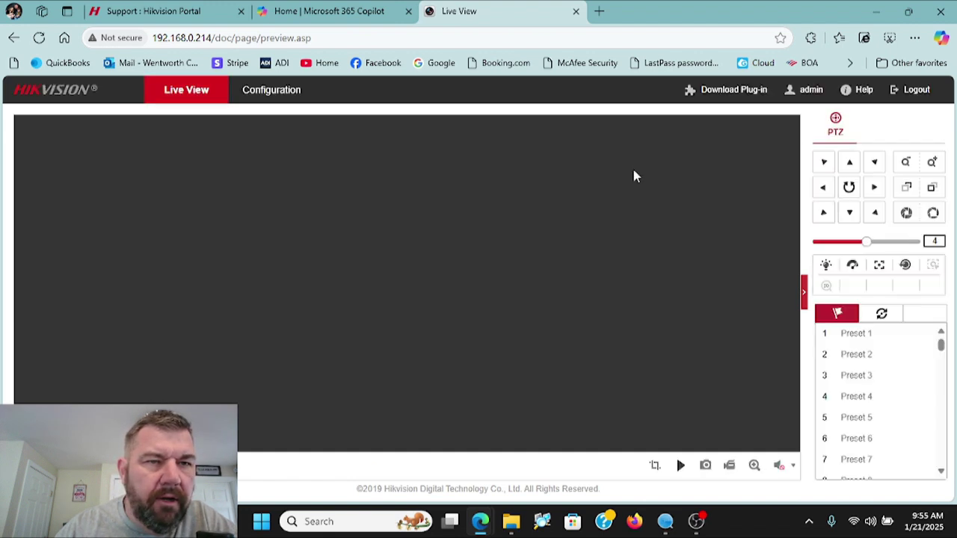
Open Configuration > Network > Basic Settings to show the TCP/IP page
{"action": "left_click", "coordinate": [271, 92]}
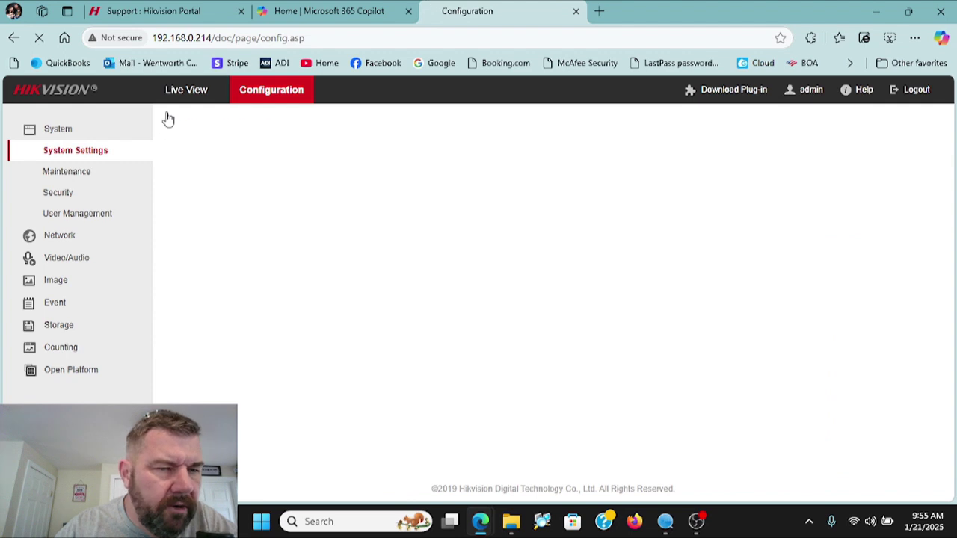
{"action": "left_click", "coordinate": [59, 236]}
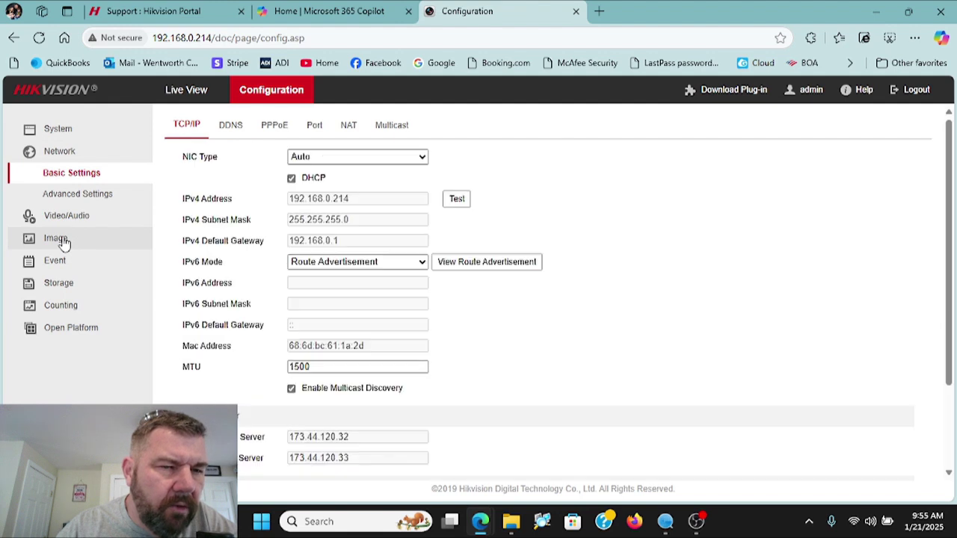